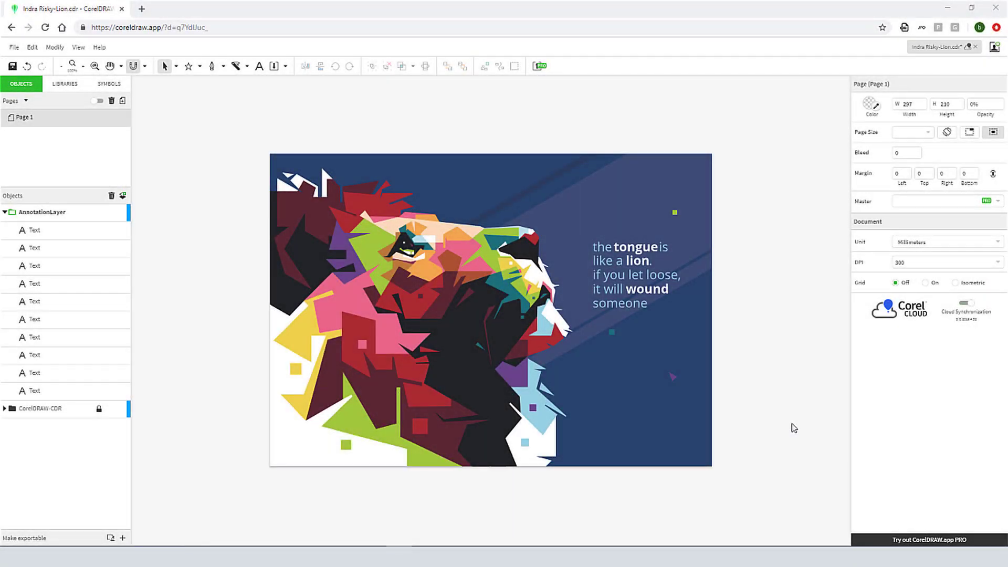
Select all the quote text, enlarge it and place it higher on the page beside the lion's face
{"action": "left_click_drag", "start_coordinate": [572, 219], "coordinate": [689, 323]}
{"action": "left_click_drag", "start_coordinate": [593, 239], "coordinate": [629, 245]}
{"action": "left_click", "coordinate": [670, 226]}
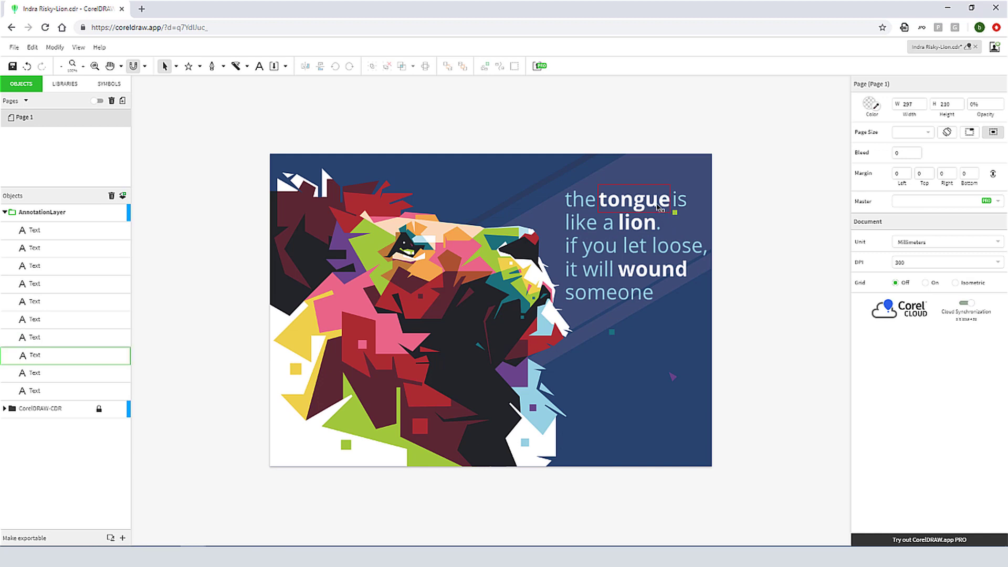
Recolour the word "tongue" with the pink sampled from the lion artwork
{"action": "left_click", "coordinate": [659, 209]}
{"action": "left_click", "coordinate": [869, 437]}
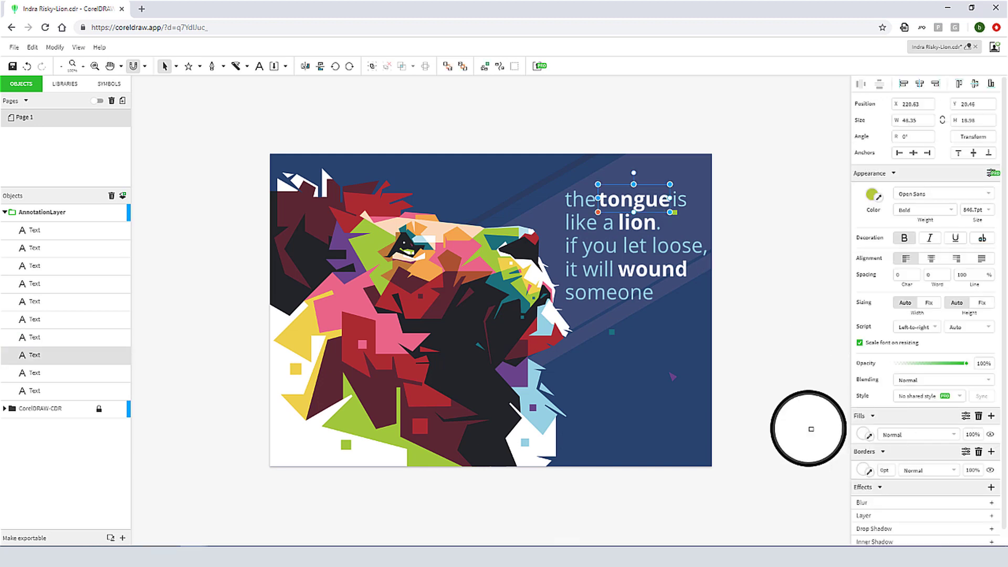
{"action": "left_click", "coordinate": [484, 263]}
{"action": "left_click", "coordinate": [751, 318]}
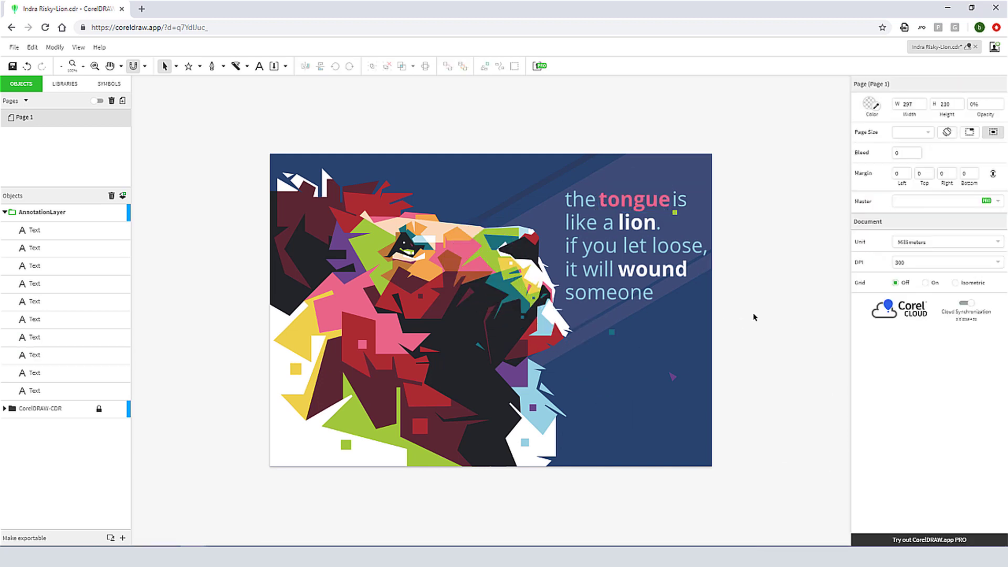
Recolour the word "lion" with the yellow sampled from the lion's mane
{"action": "left_click", "coordinate": [629, 225]}
{"action": "left_click", "coordinate": [869, 436]}
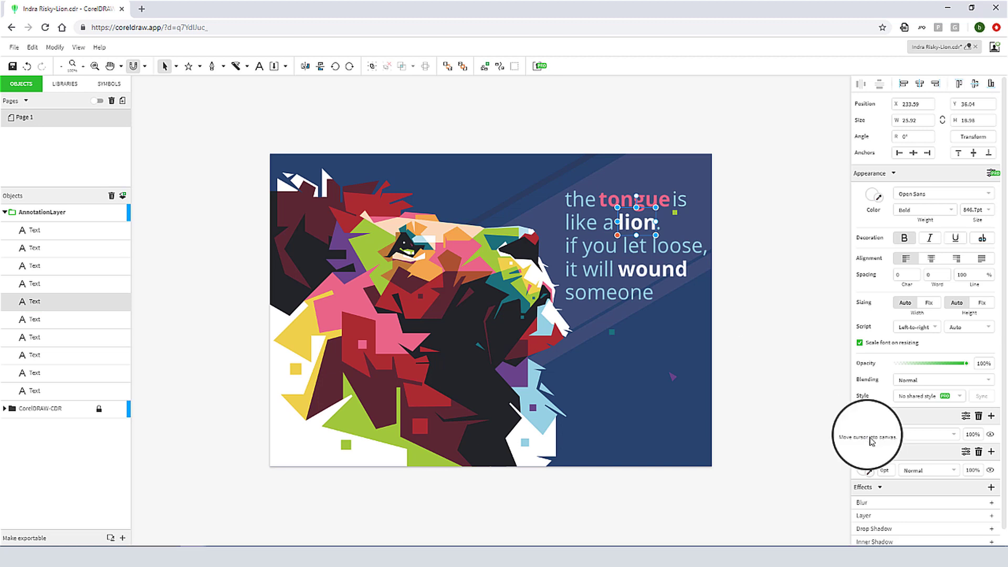
{"action": "left_click", "coordinate": [292, 339]}
{"action": "left_click", "coordinate": [688, 342]}
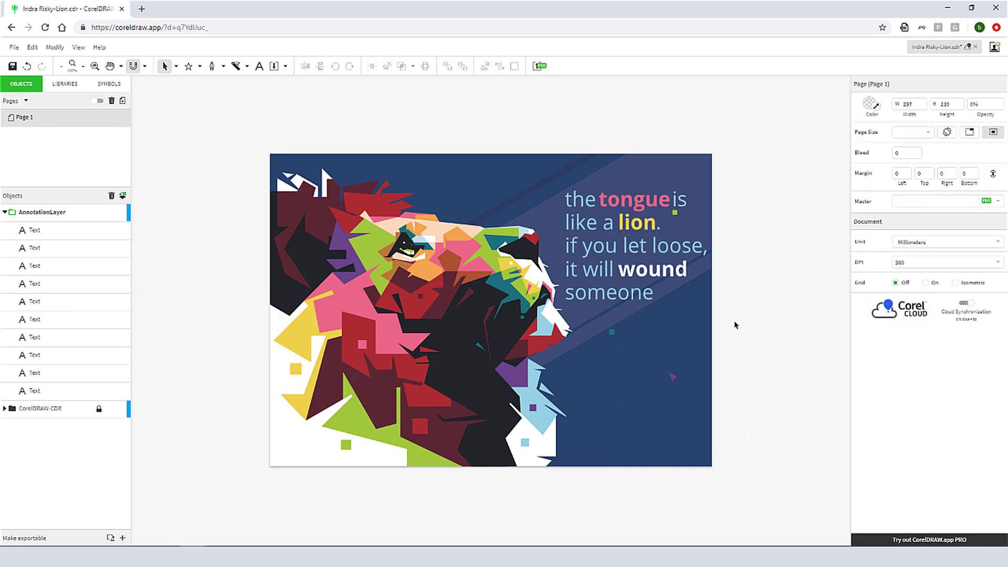
Recolour the word "wound" with the light green sampled from the lion artwork
{"action": "left_click", "coordinate": [684, 278]}
{"action": "left_click", "coordinate": [868, 437]}
{"action": "left_click", "coordinate": [349, 420]}
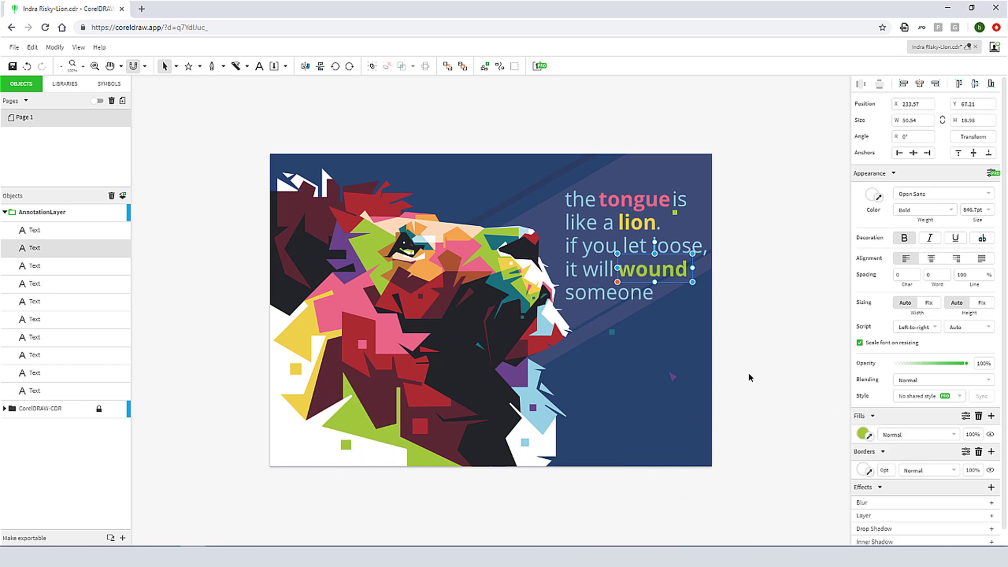
{"action": "left_click", "coordinate": [771, 362]}
Rotate the whole quote text slightly clockwise and move it up towards the page's upper edge
{"action": "left_click_drag", "start_coordinate": [535, 138], "coordinate": [694, 274]}
{"action": "left_click_drag", "start_coordinate": [635, 173], "coordinate": [650, 177]}
{"action": "left_click_drag", "start_coordinate": [633, 247], "coordinate": [634, 236]}
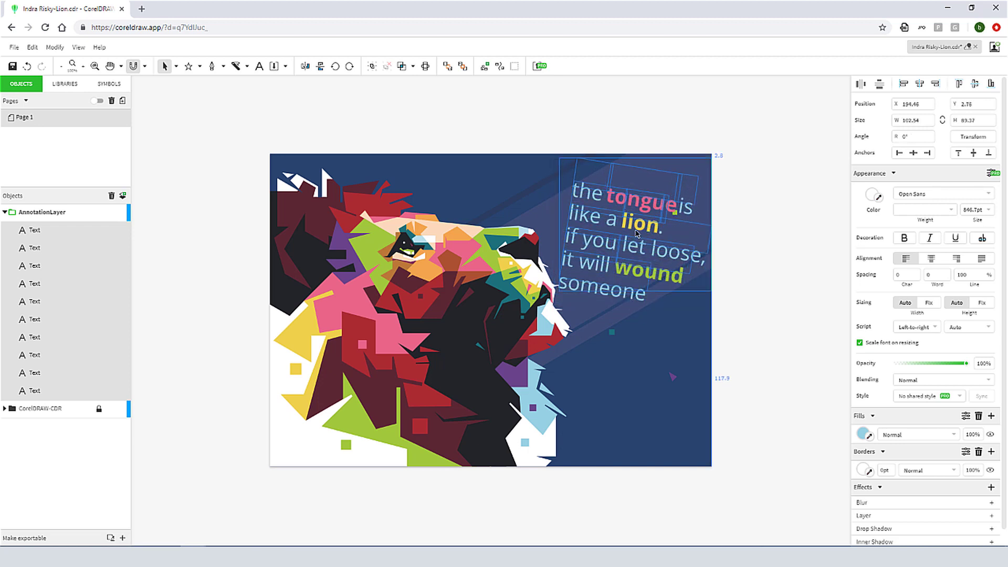
{"action": "left_click", "coordinate": [744, 255]}
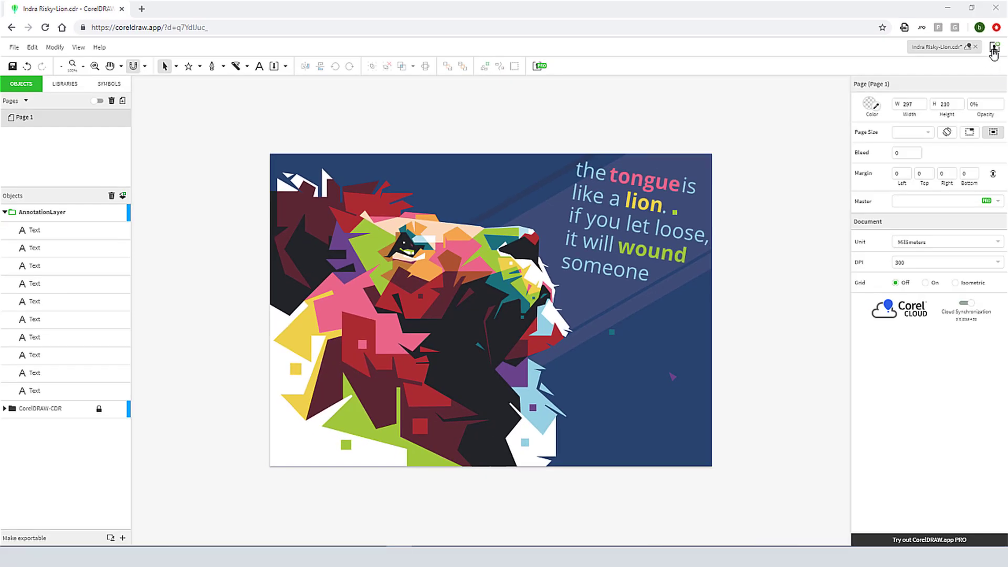
Create a new design from the pink birthday invitation template in the Social Media category
{"action": "left_click", "coordinate": [993, 47]}
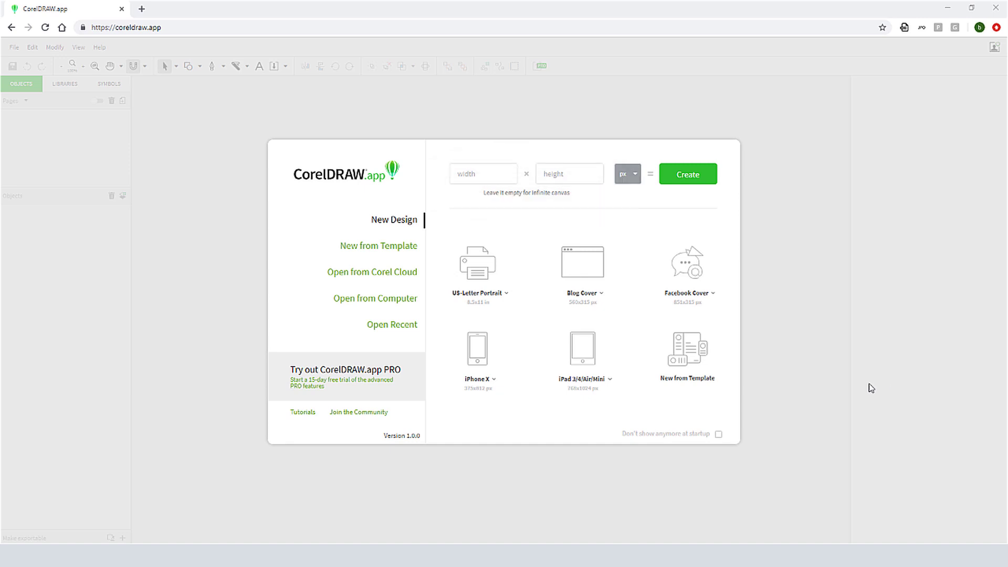
{"action": "left_click", "coordinate": [398, 252]}
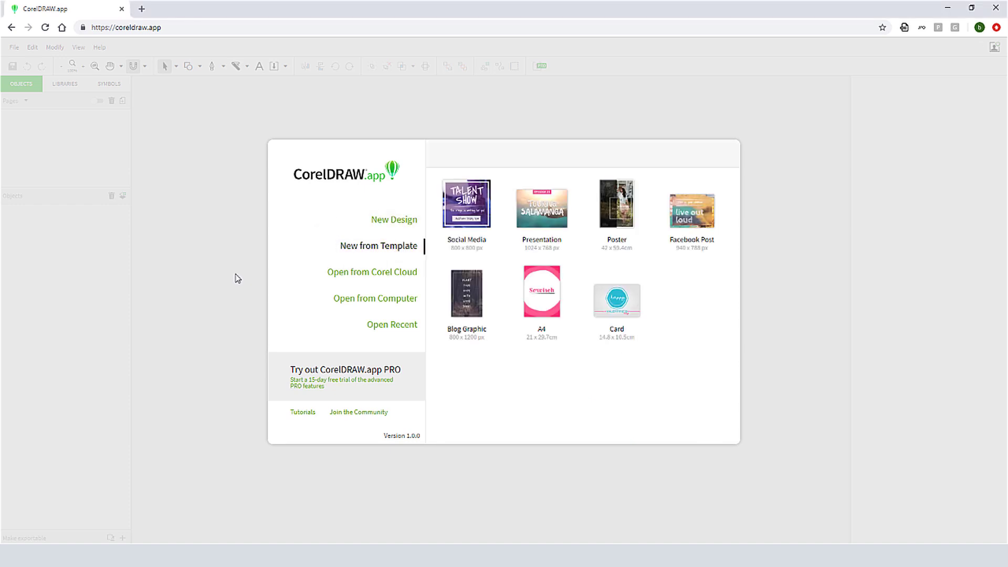
{"action": "left_click", "coordinate": [460, 213]}
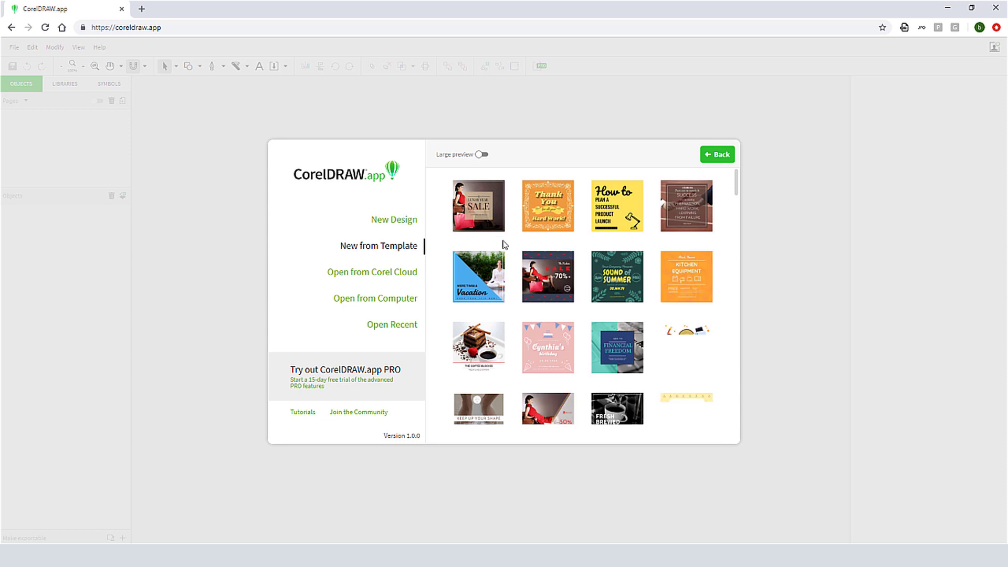
{"action": "left_click", "coordinate": [544, 349]}
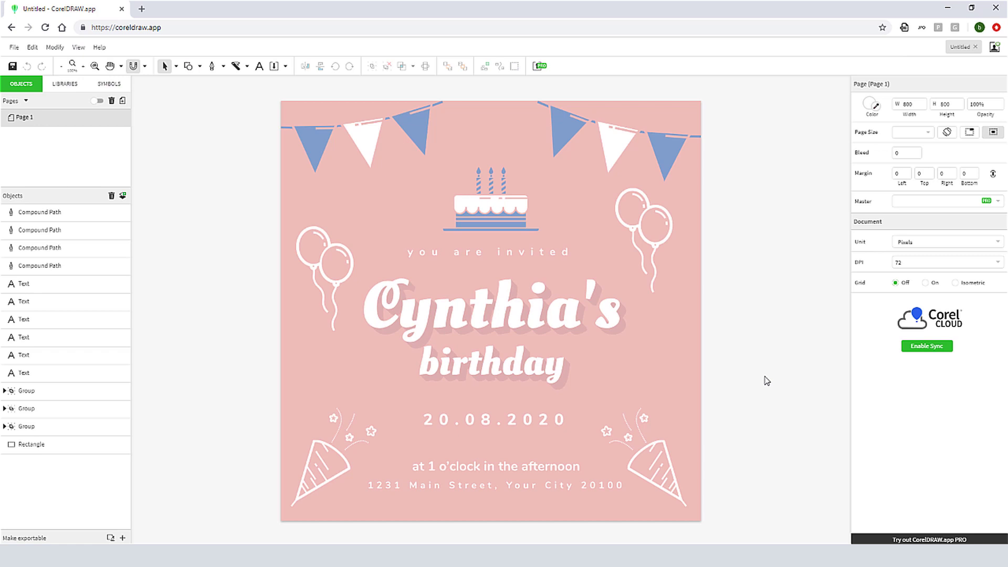
Look over the birthday invitation by panning the page vertically, horizontally and freely
{"action": "scroll", "coordinate": [566, 308], "scroll_direction": "down", "scroll_amount": 1}
{"action": "scroll", "coordinate": [776, 297], "scroll_direction": "down", "scroll_amount": 1}
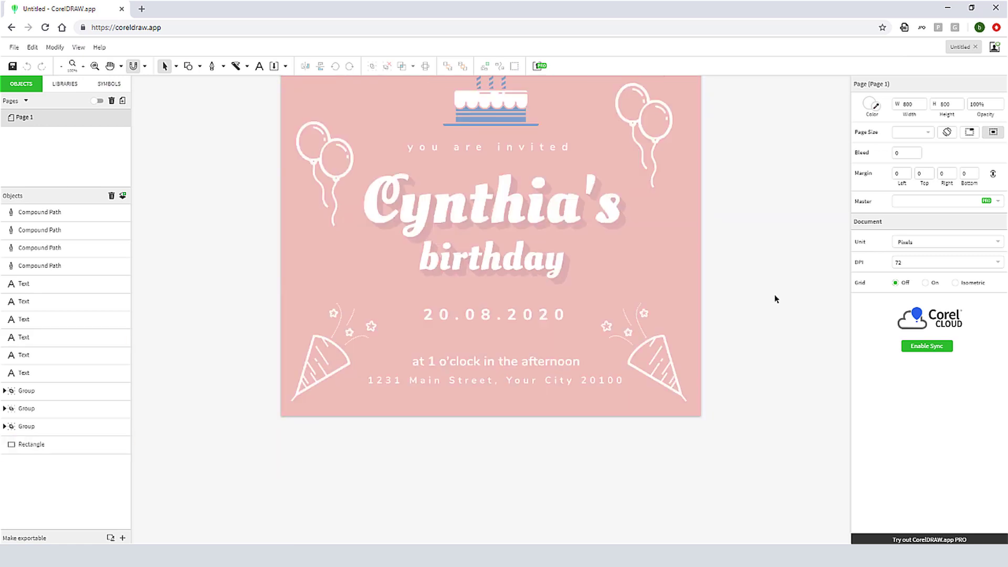
{"action": "scroll", "coordinate": [775, 298], "scroll_direction": "up", "scroll_amount": 2}
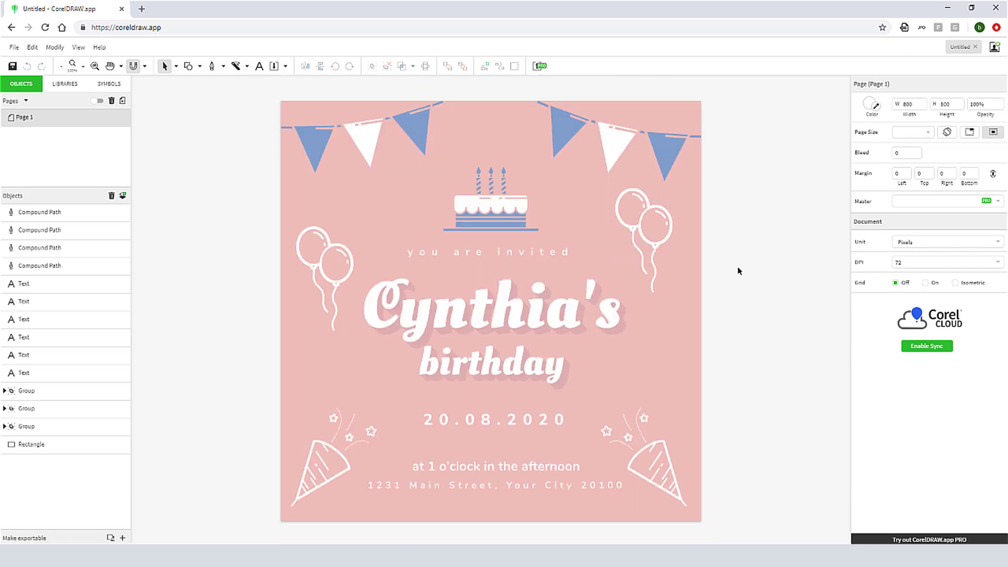
{"action": "scroll", "coordinate": [738, 271], "scroll_direction": "down", "scroll_amount": 1}
{"action": "scroll", "coordinate": [533, 294], "scroll_direction": "up", "scroll_amount": 1}
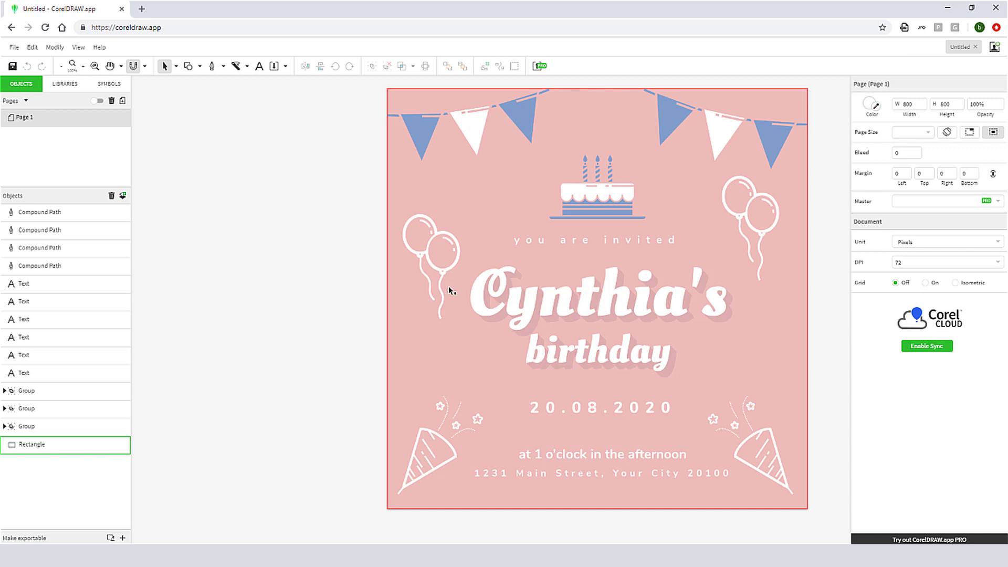
{"action": "scroll", "coordinate": [366, 283], "scroll_direction": "right", "scroll_amount": 4}
{"action": "scroll", "coordinate": [364, 281], "scroll_direction": "left", "scroll_amount": 3}
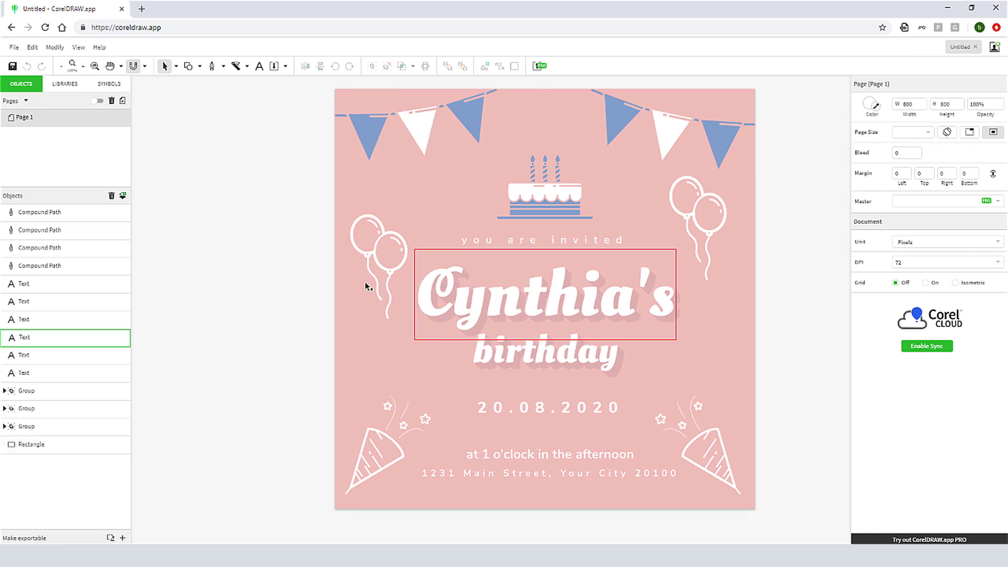
{"action": "key", "text": "space"}
{"action": "left_click_drag", "start_coordinate": [362, 269], "coordinate": [321, 279]}
{"action": "key", "text": "v"}
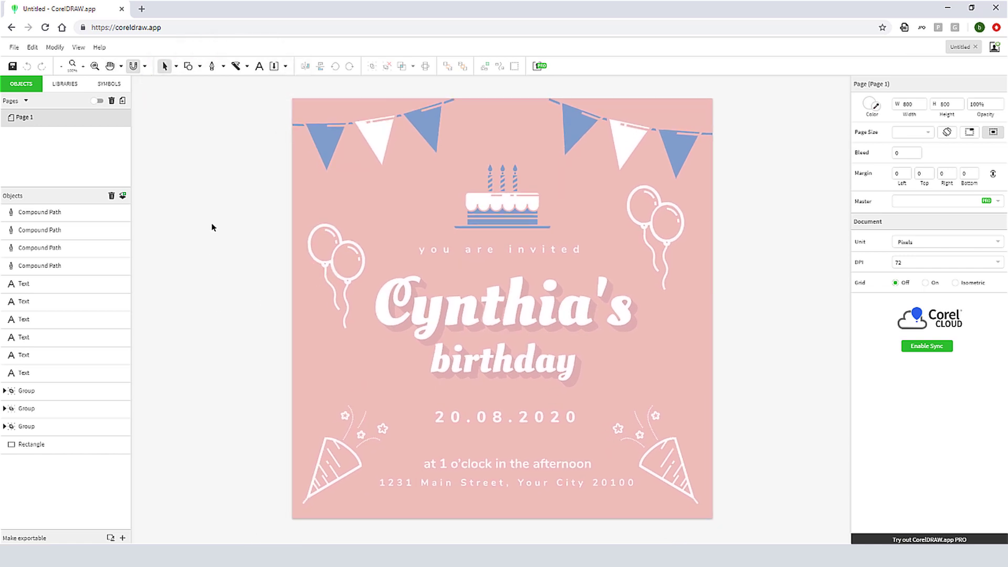
Review the variants of the selection, shape, pen and knife tools and the text properties of the invitation's headline name
{"action": "left_click", "coordinate": [177, 67]}
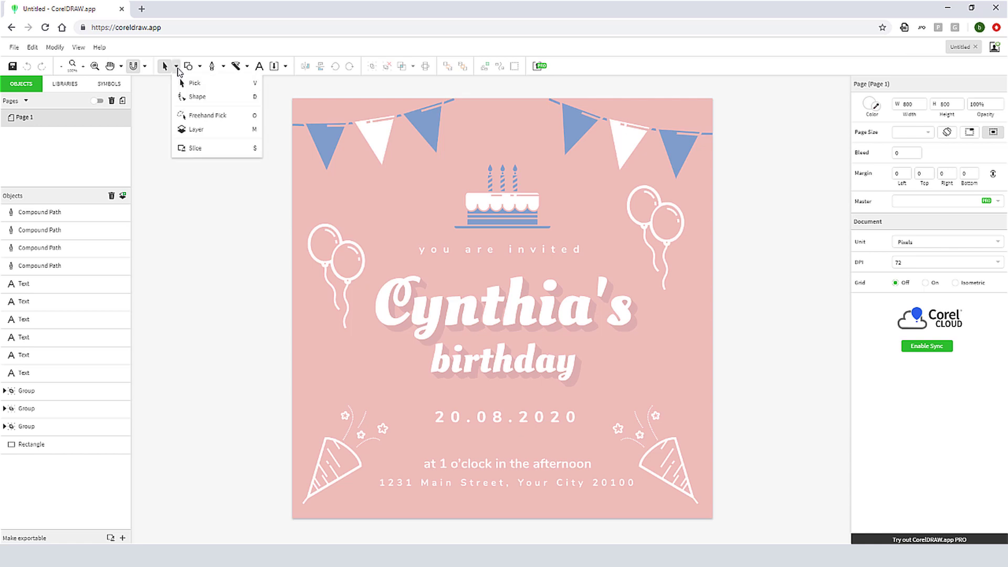
{"action": "left_click", "coordinate": [200, 66]}
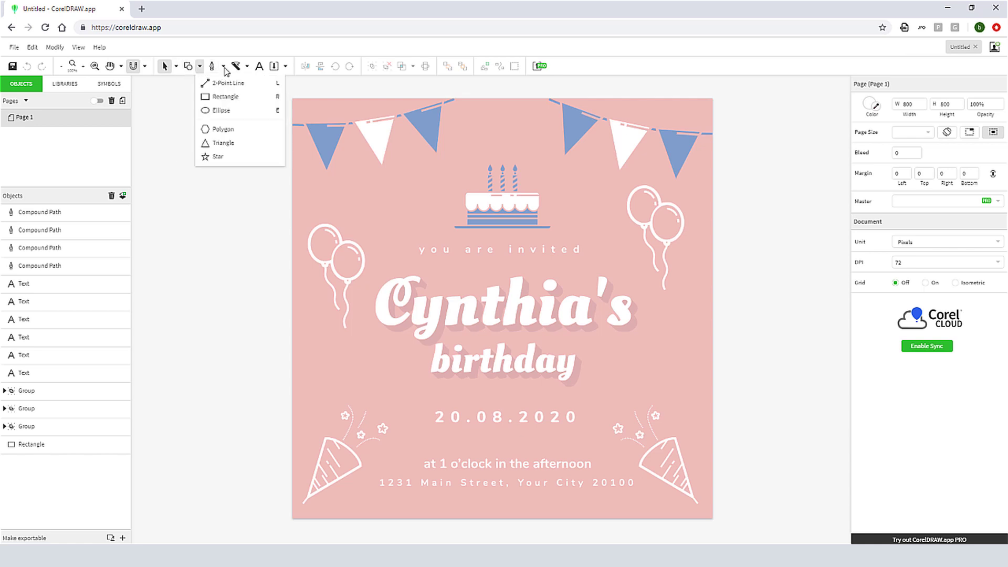
{"action": "left_click", "coordinate": [223, 67]}
{"action": "left_click", "coordinate": [246, 67]}
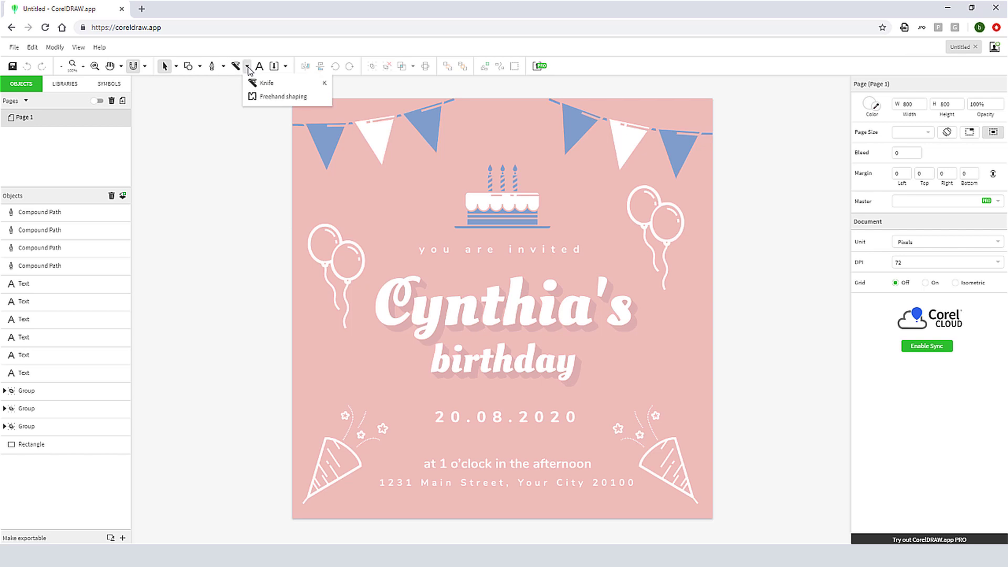
{"action": "left_click", "coordinate": [285, 67]}
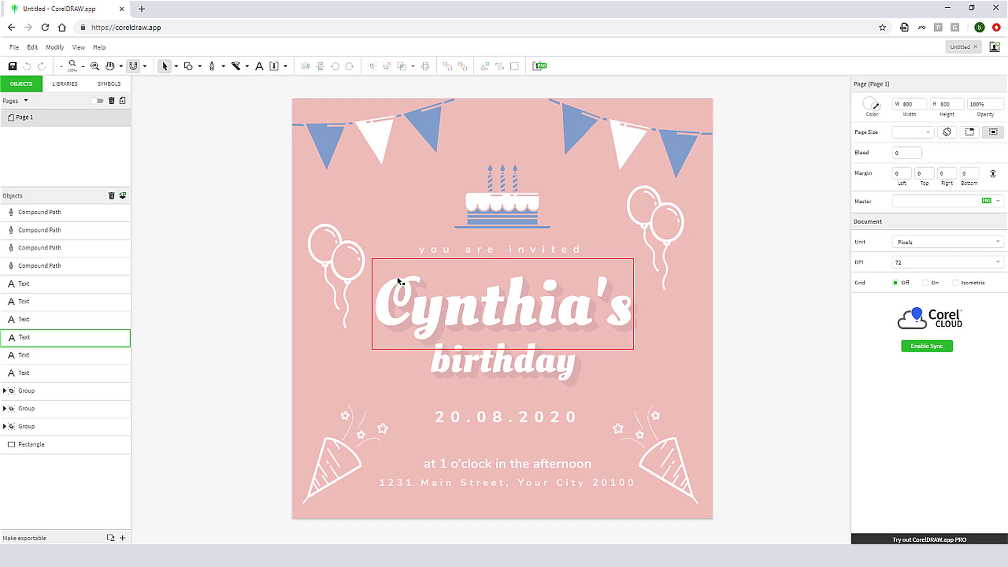
{"action": "left_click", "coordinate": [425, 325]}
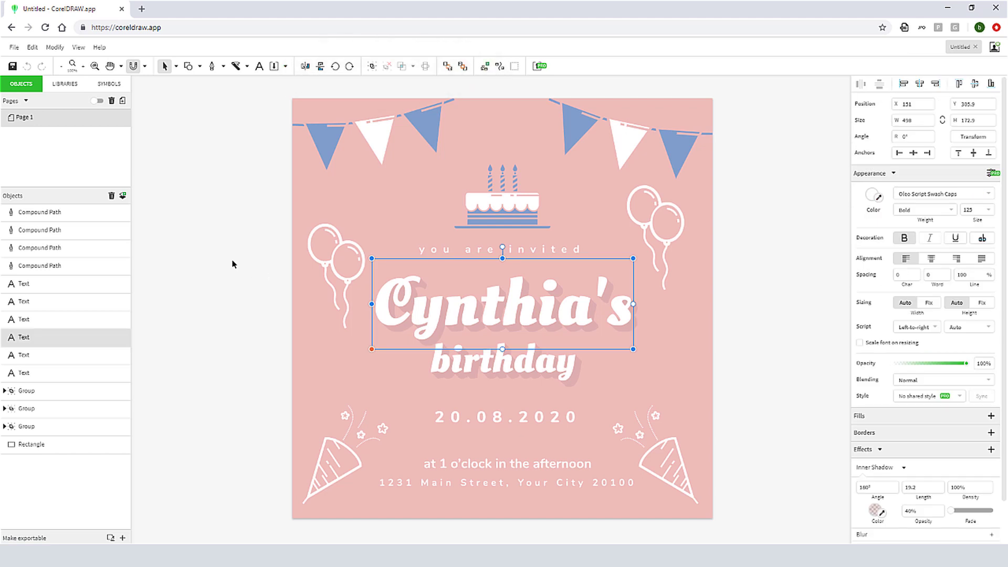
{"action": "left_click", "coordinate": [226, 234]}
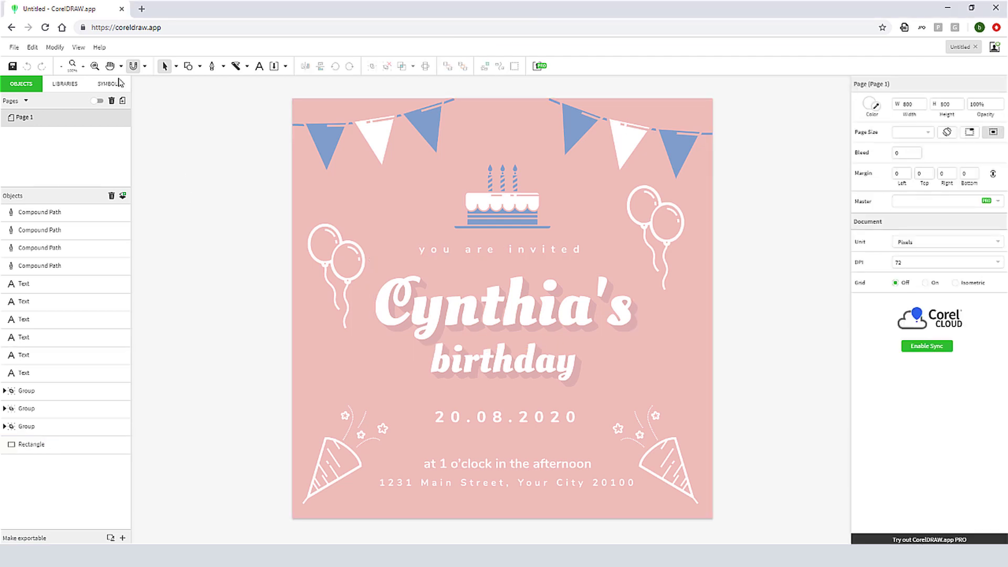
Review the canvas, snapping and display options and the commands for modifying objects
{"action": "left_click", "coordinate": [79, 47]}
{"action": "mouse_move", "coordinate": [132, 158]}
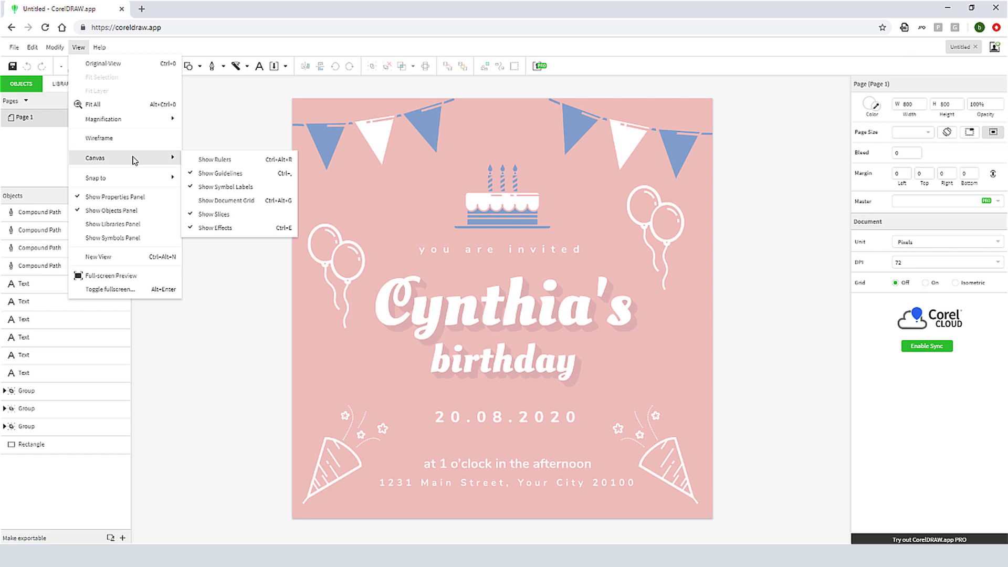
{"action": "mouse_move", "coordinate": [138, 183]}
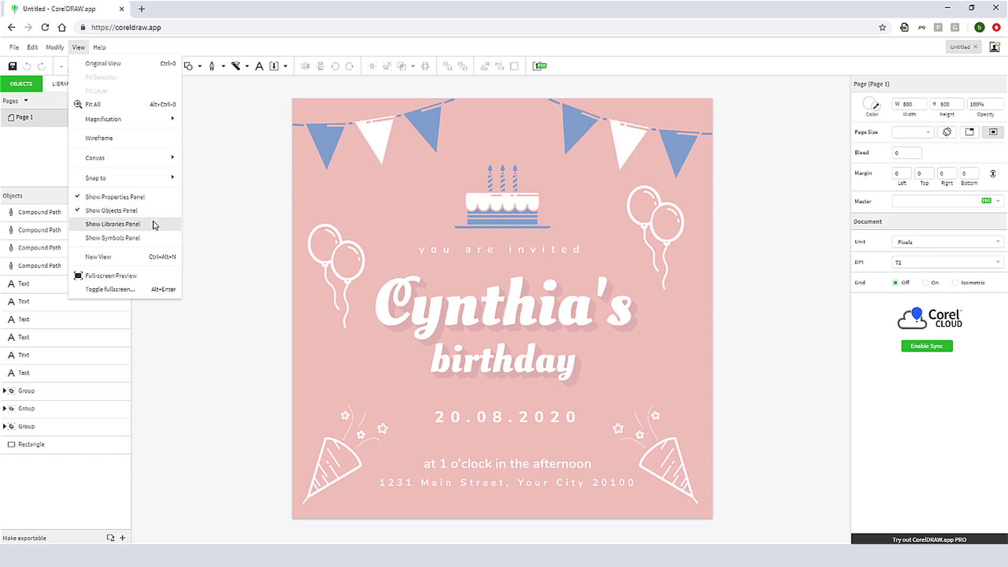
{"action": "left_click", "coordinate": [156, 237]}
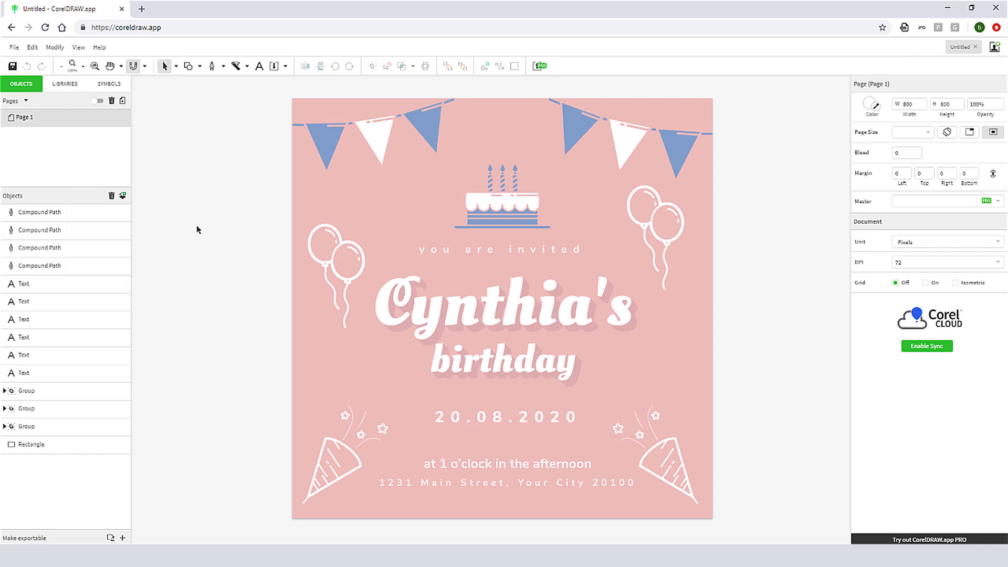
{"action": "left_click", "coordinate": [56, 47]}
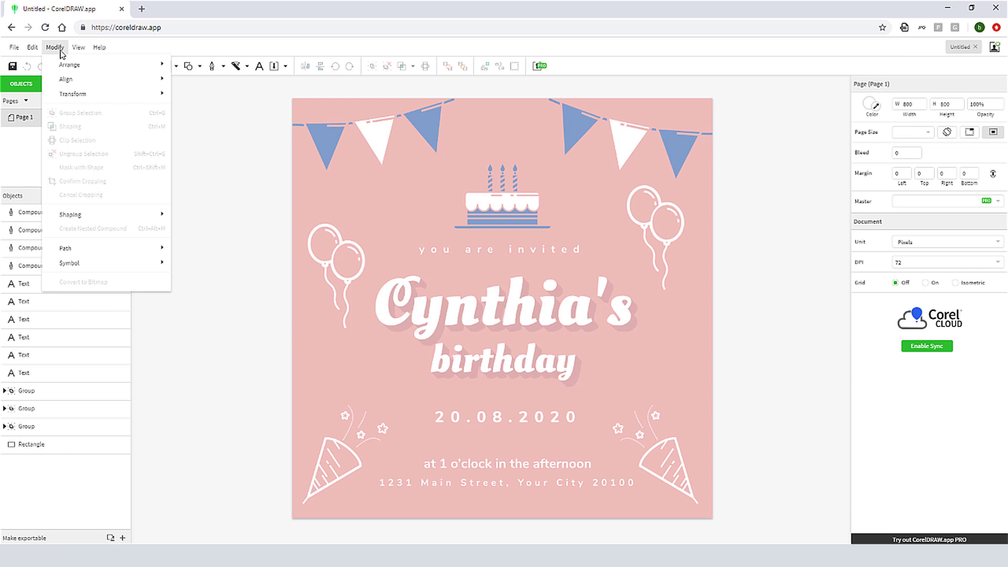
{"action": "left_click", "coordinate": [60, 51]}
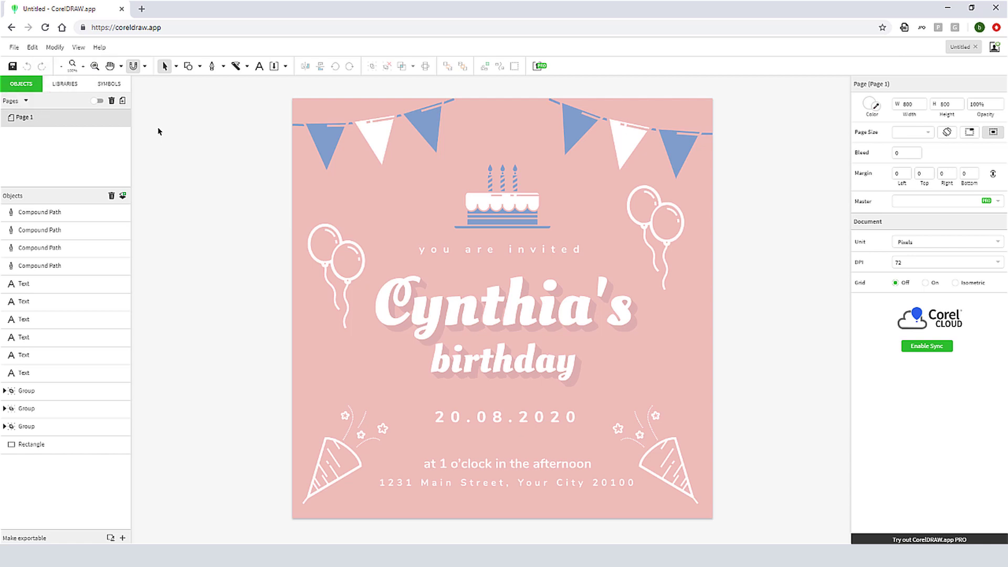
Try placing a shape from the Shapes library near the invitation's upper-left area and shrinking it
{"action": "left_click", "coordinate": [64, 86]}
{"action": "left_click", "coordinate": [27, 133]}
{"action": "left_click_drag", "start_coordinate": [95, 216], "coordinate": [397, 209]}
{"action": "left_click_drag", "start_coordinate": [466, 272], "coordinate": [398, 211]}
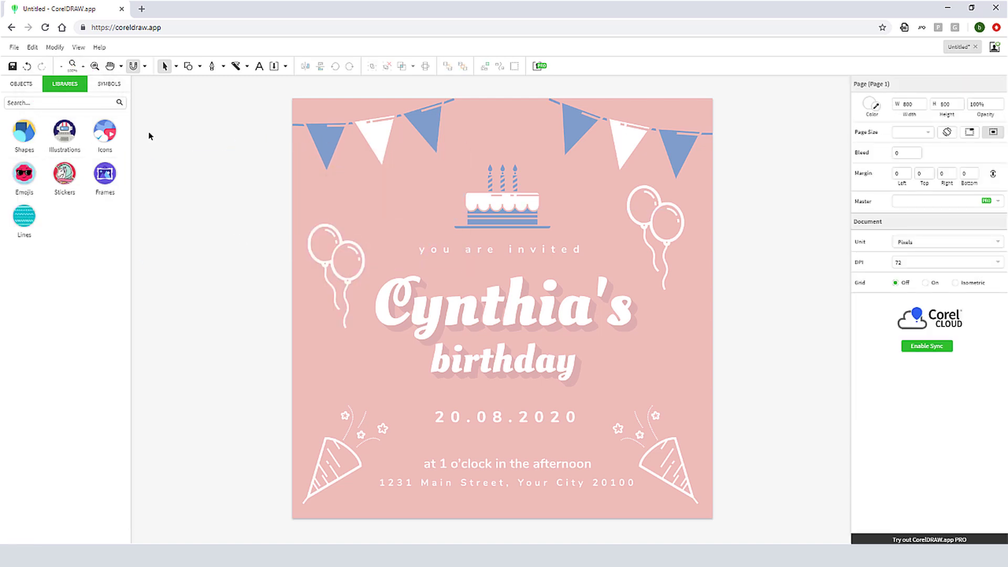
{"action": "left_click", "coordinate": [111, 87]}
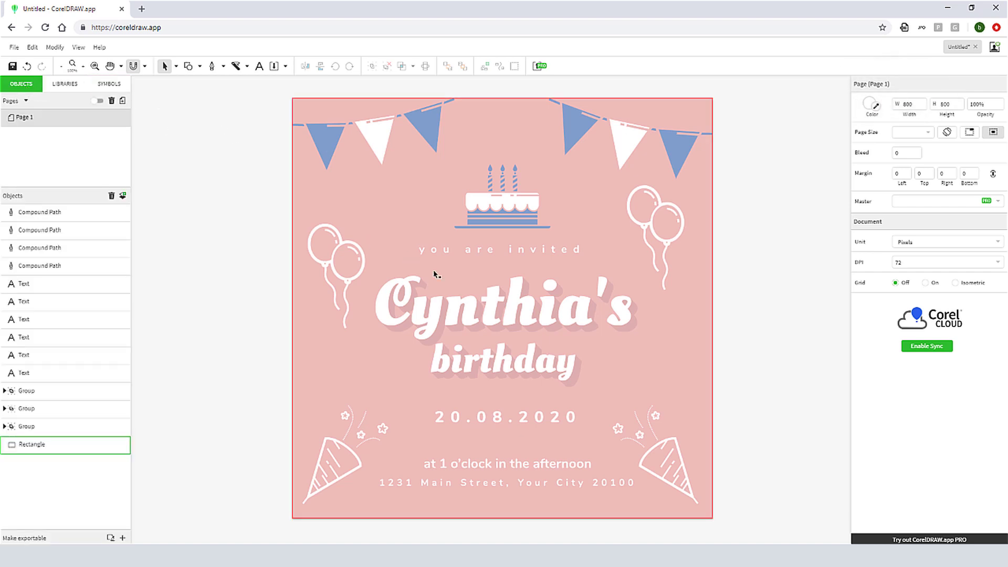
Change the font of the invitation's large headline name to Orbitron
{"action": "left_click", "coordinate": [533, 311]}
{"action": "left_click", "coordinate": [934, 193]}
{"action": "scroll", "coordinate": [954, 279], "scroll_direction": "down", "scroll_amount": 2}
{"action": "left_click", "coordinate": [923, 323]}
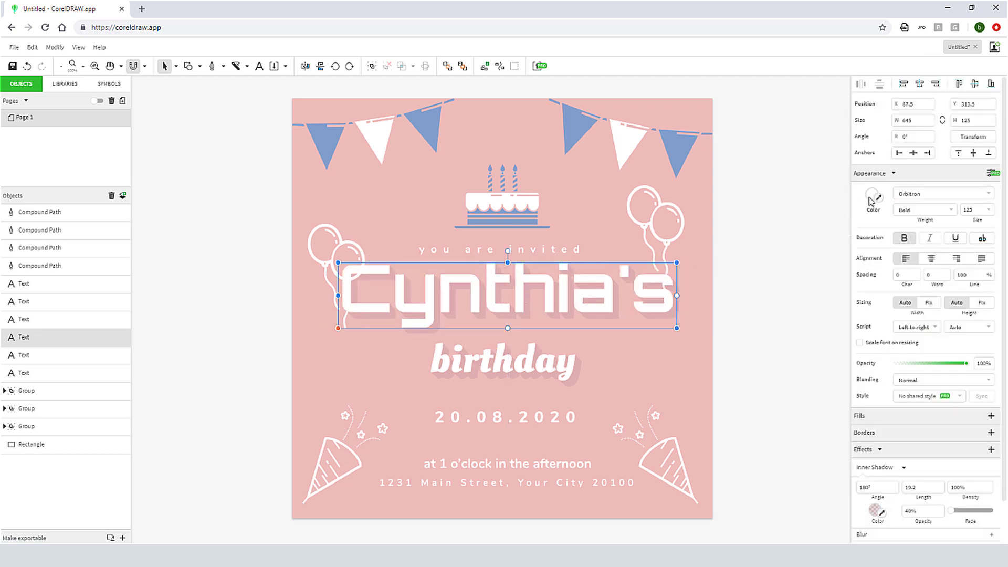
Set the headline name's colour to bright green, hex #4AE186
{"action": "left_click", "coordinate": [871, 196]}
{"action": "left_click", "coordinate": [913, 293]}
{"action": "left_click", "coordinate": [944, 229]}
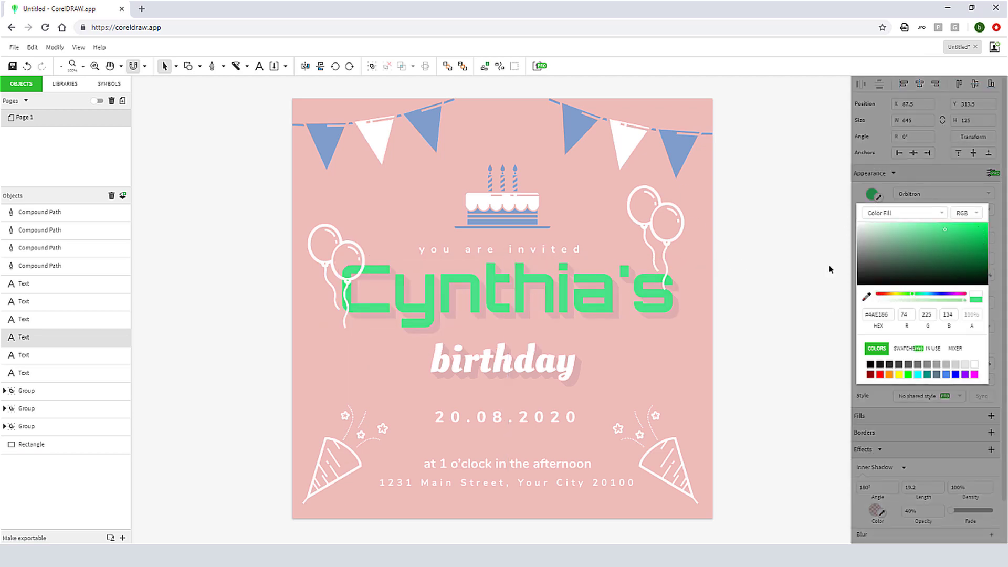
Change the fill of the blue pennants and string in the invitation's upper-right bunting to magenta
{"action": "double_click", "coordinate": [676, 151]}
{"action": "left_click", "coordinate": [862, 286]}
{"action": "left_click", "coordinate": [958, 384]}
{"action": "left_click", "coordinate": [982, 321]}
{"action": "left_click", "coordinate": [532, 372]}
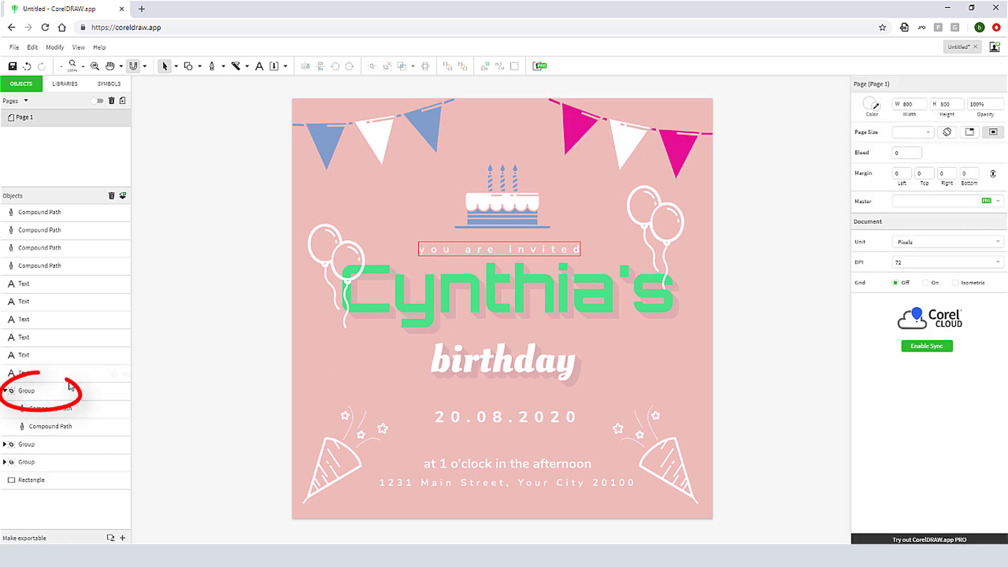
Select the upper-right bunting group and the magenta compound path inside it
{"action": "left_click", "coordinate": [27, 391]}
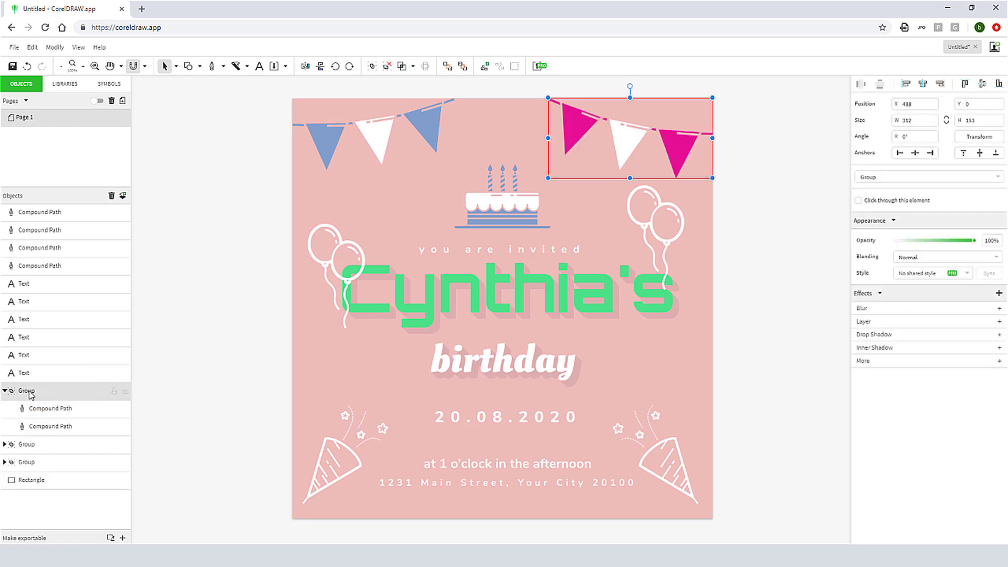
{"action": "left_click", "coordinate": [57, 426]}
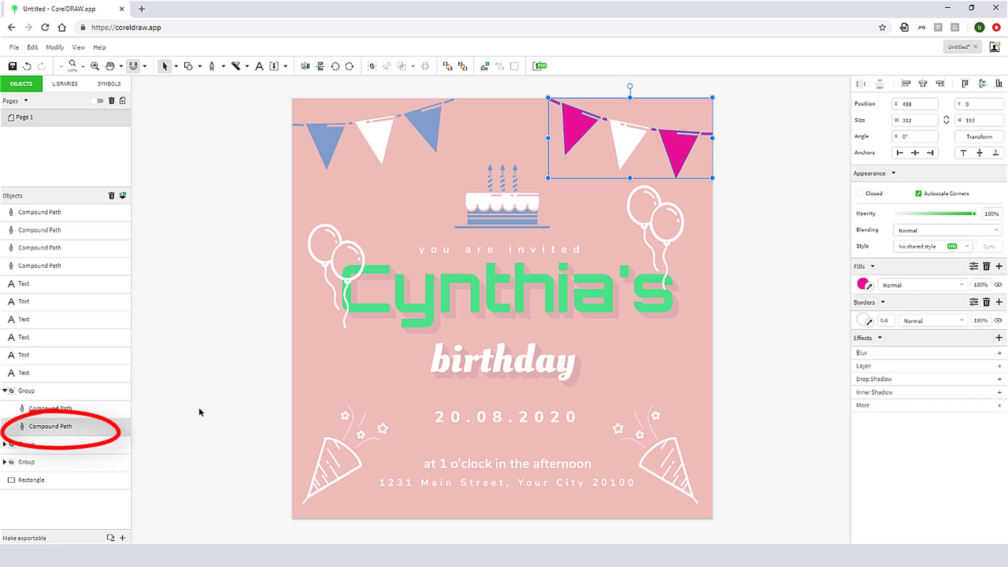
Draw a rectangle about 744 by 117 px across the invitation's upper bunting and round its corners to about 20.5
{"action": "left_click", "coordinate": [199, 412]}
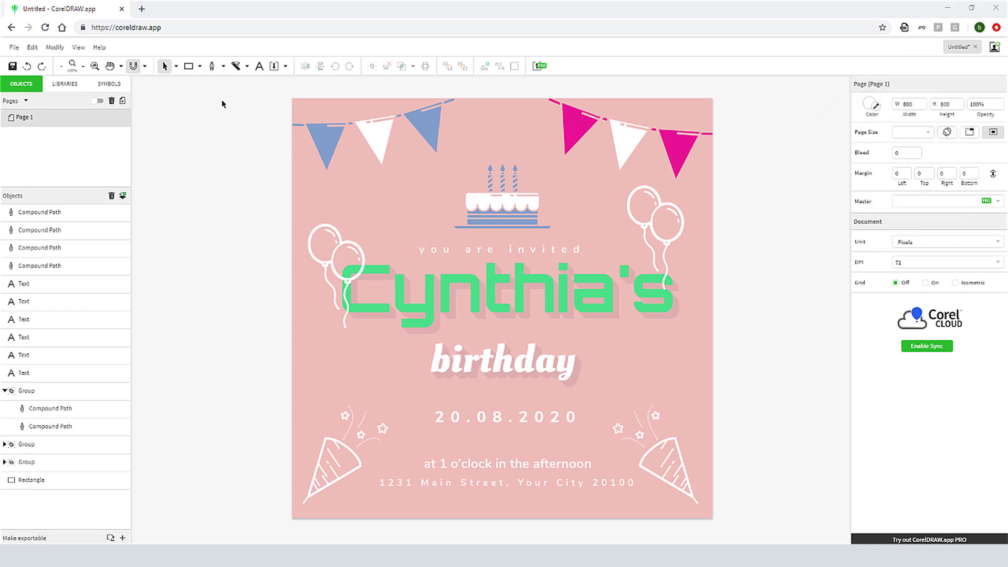
{"action": "left_click", "coordinate": [187, 66]}
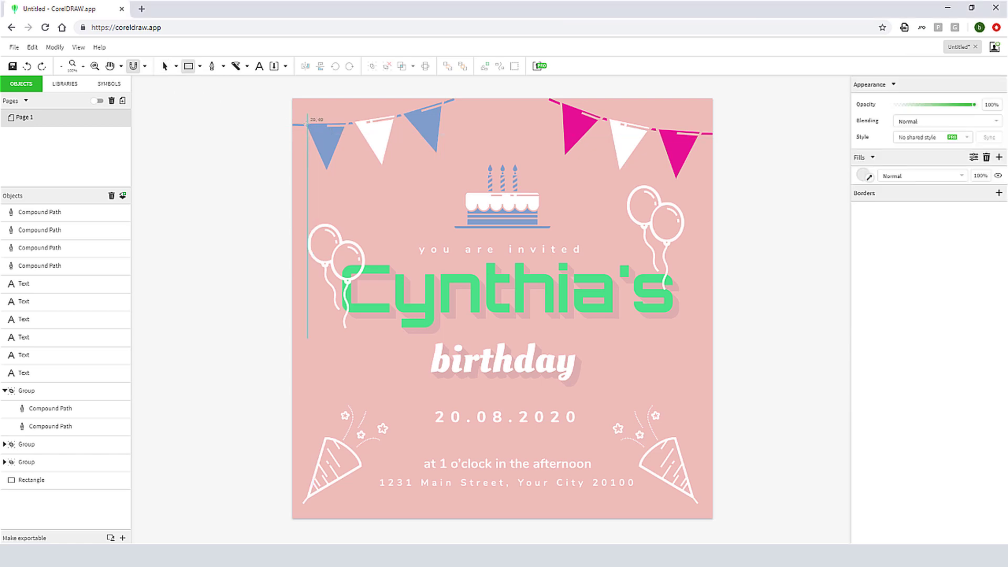
{"action": "left_click_drag", "start_coordinate": [325, 133], "coordinate": [697, 184]}
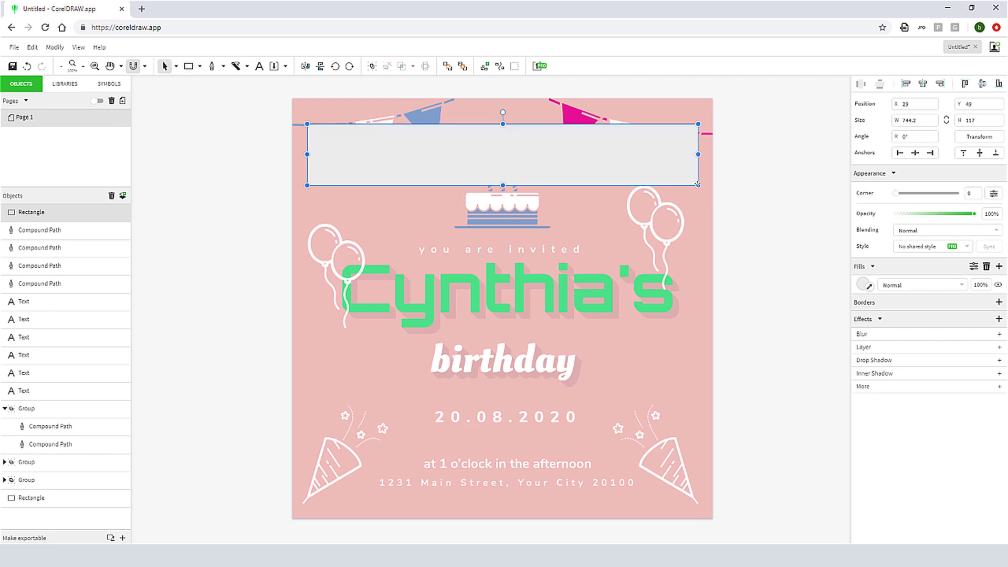
{"action": "left_click_drag", "start_coordinate": [896, 193], "coordinate": [918, 199]}
Fill the rounded rectangle with light blue, hex #B3CEE3
{"action": "left_click", "coordinate": [865, 282]}
{"action": "left_click", "coordinate": [927, 382]}
{"action": "left_click", "coordinate": [885, 319]}
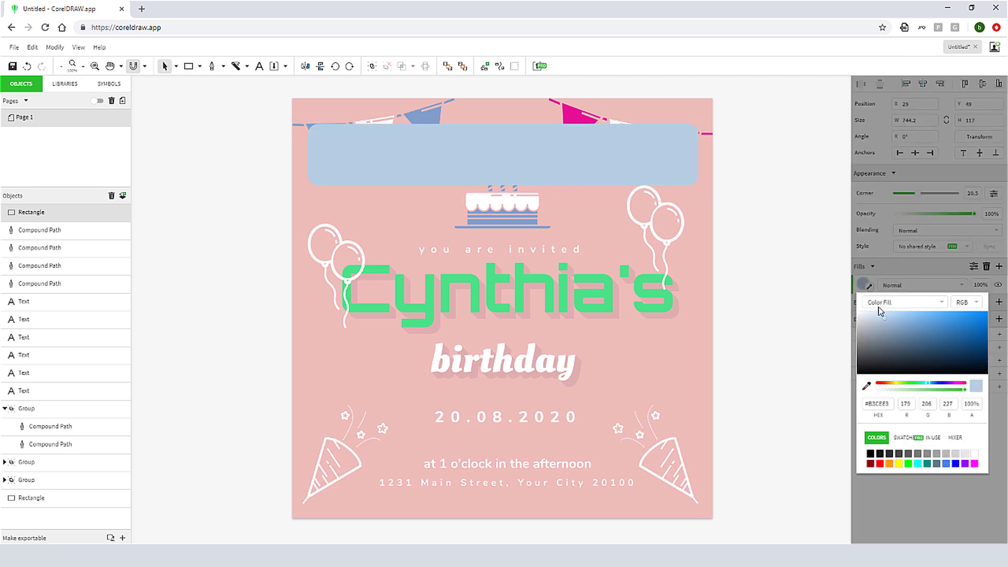
Add a magenta border with a width of 6 to the rounded rectangle
{"action": "left_click", "coordinate": [869, 322]}
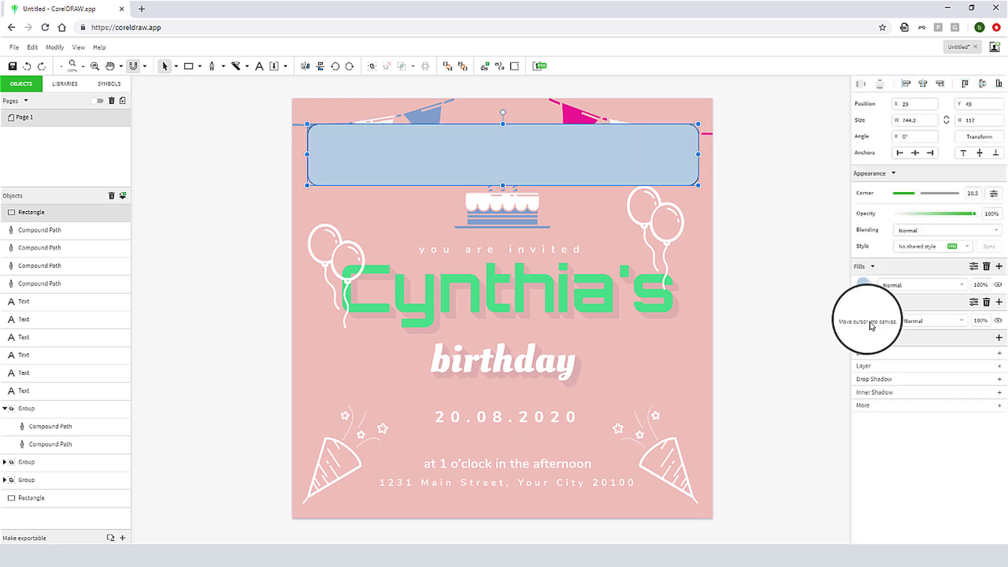
{"action": "left_click", "coordinate": [581, 116]}
{"action": "left_click_drag", "start_coordinate": [890, 320], "coordinate": [821, 319]}
{"action": "type", "text": "6"}
{"action": "key", "text": "Return"}
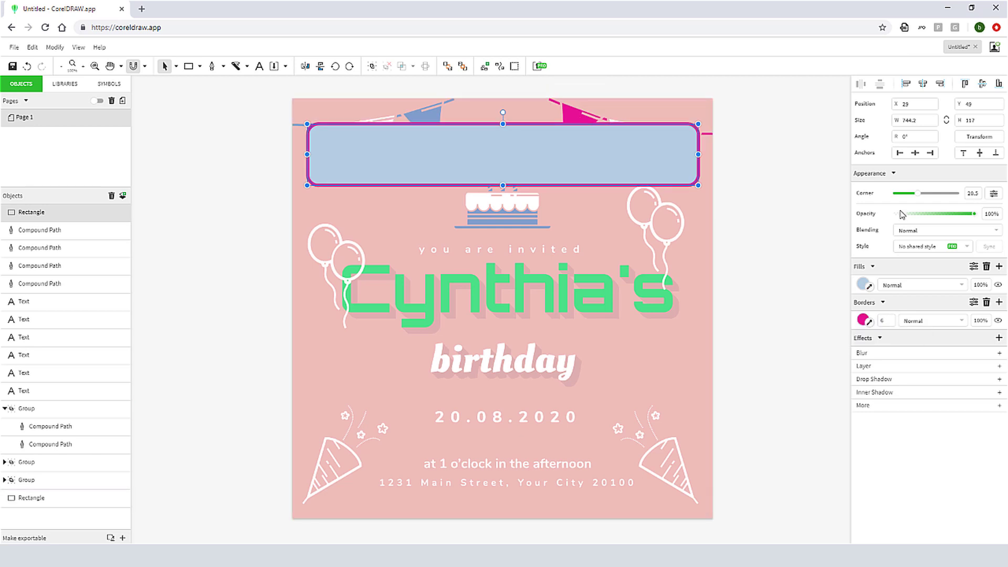
Lower the rounded rectangle's opacity to 69% and add a blur effect with a radius of about 7.4
{"action": "left_click", "coordinate": [950, 214]}
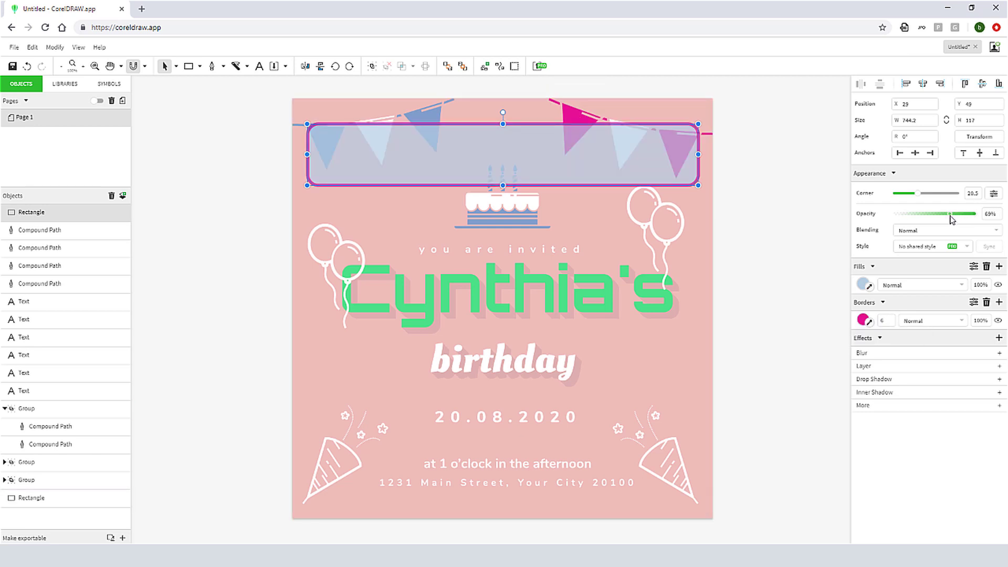
{"action": "left_click", "coordinate": [998, 354]}
{"action": "left_click_drag", "start_coordinate": [870, 376], "coordinate": [874, 376]}
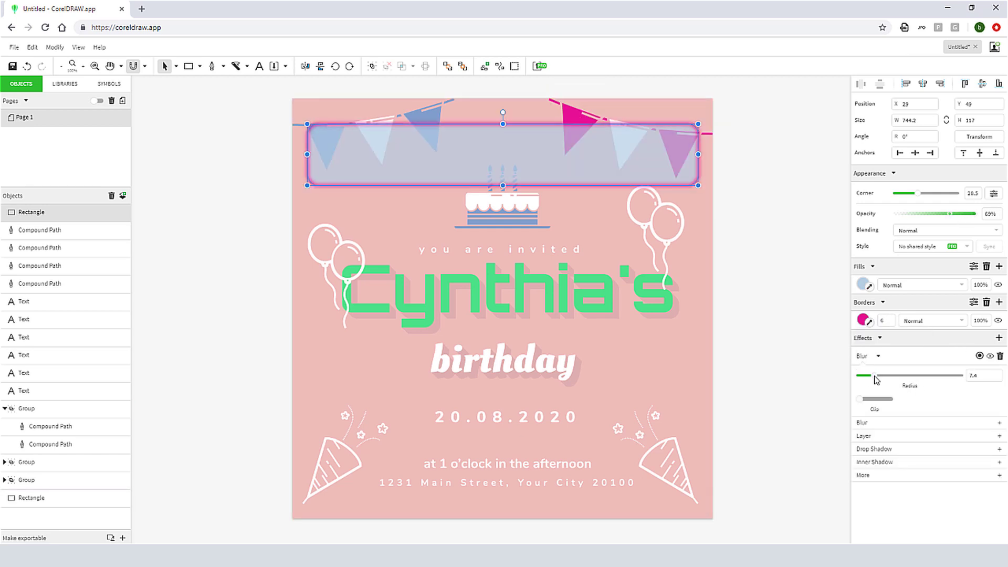
Move and enlarge the rounded rectangle over the headline, tilt it to -10°, and stack it below the text objects
{"action": "left_click", "coordinate": [780, 344]}
{"action": "left_click", "coordinate": [531, 159]}
{"action": "left_click_drag", "start_coordinate": [529, 157], "coordinate": [500, 342]}
{"action": "left_click_drag", "start_coordinate": [500, 223], "coordinate": [511, 224]}
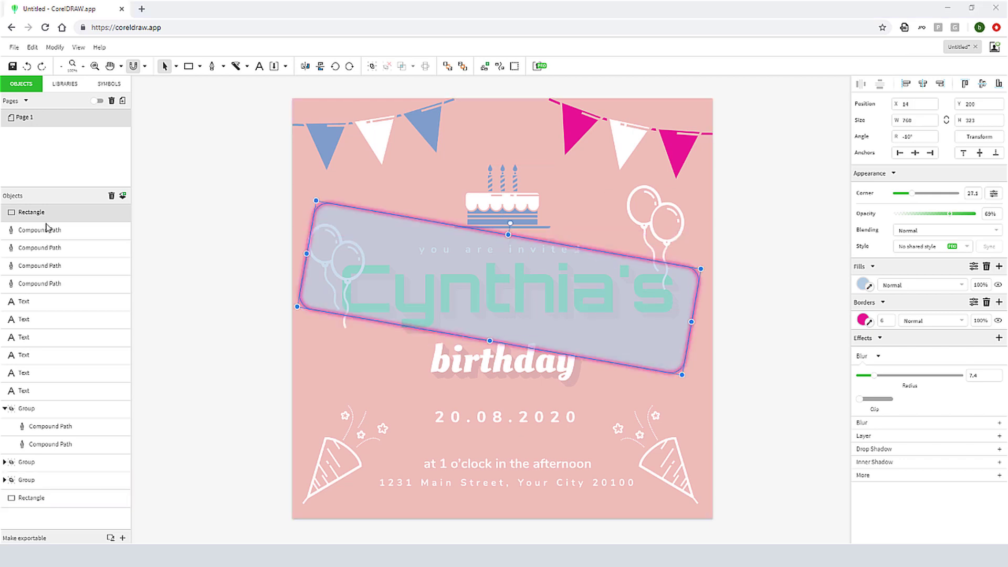
{"action": "left_click_drag", "start_coordinate": [38, 212], "coordinate": [15, 397]}
{"action": "left_click", "coordinate": [210, 379]}
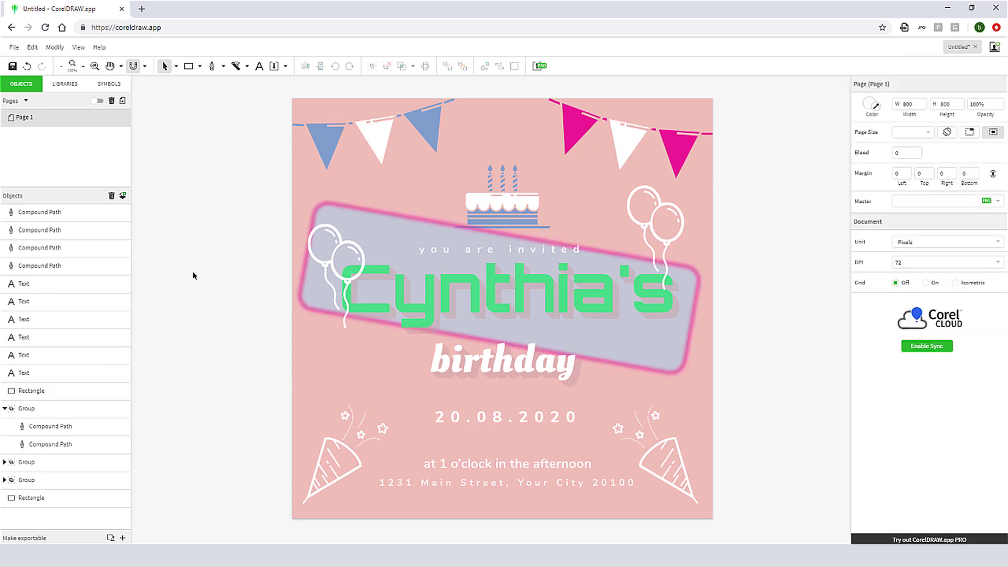
Add a new layer holding the four ungrouped compound paths, and move the address text line above that layer
{"action": "left_click", "coordinate": [123, 196]}
{"action": "left_click", "coordinate": [50, 232]}
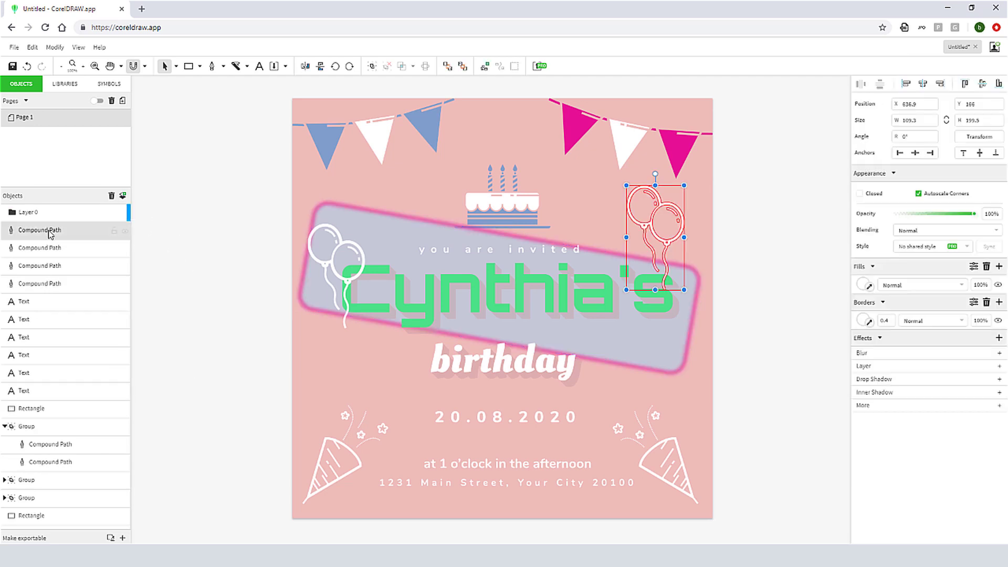
{"action": "left_click", "coordinate": [43, 301], "text": "shift"}
{"action": "left_click_drag", "start_coordinate": [41, 241], "coordinate": [23, 216]}
{"action": "left_click", "coordinate": [5, 213]}
{"action": "left_click_drag", "start_coordinate": [41, 302], "coordinate": [24, 210]}
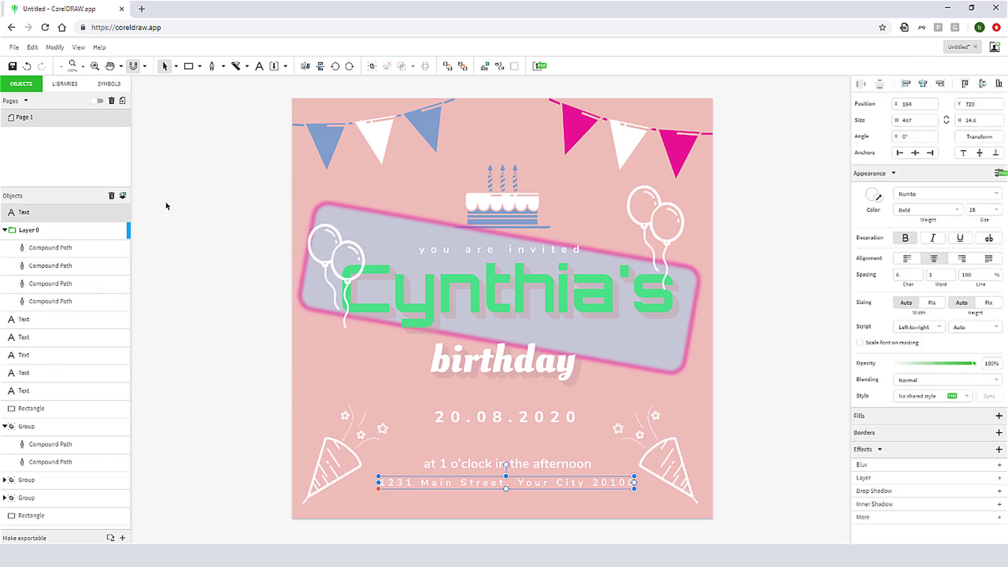
{"action": "left_click", "coordinate": [166, 206]}
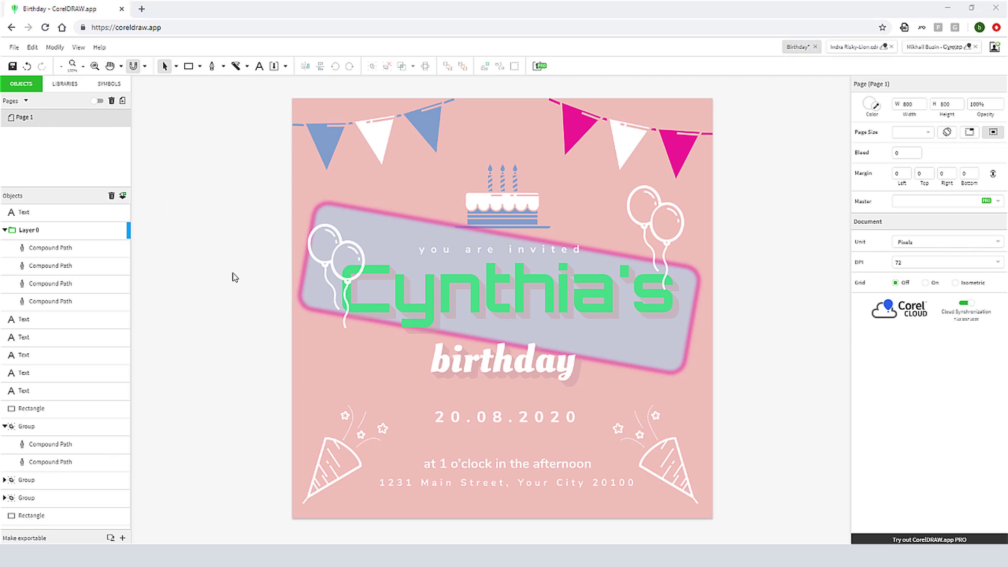
Start saving a copy of the invitation as Birthday and choose the CDR format
{"action": "left_click", "coordinate": [15, 47]}
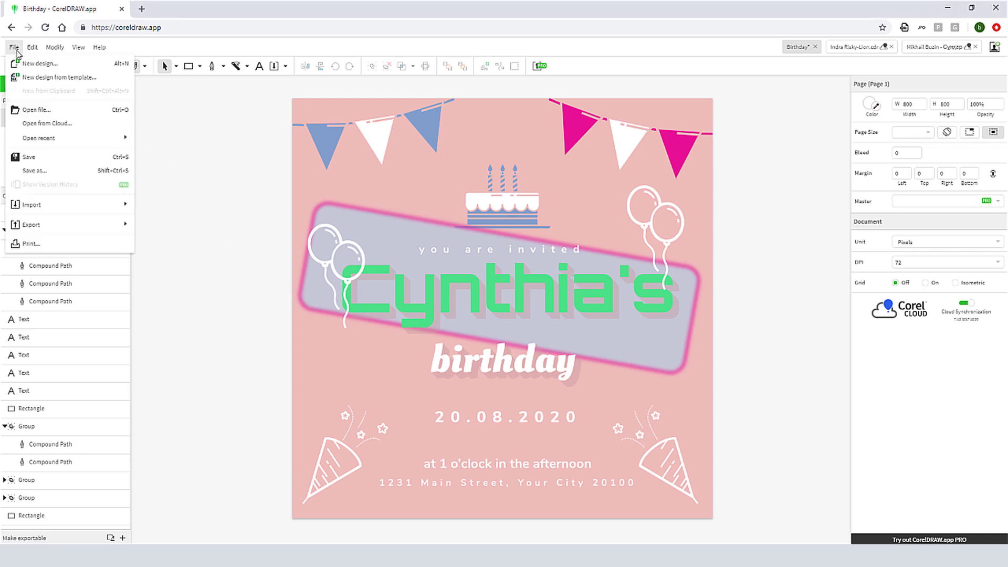
{"action": "left_click", "coordinate": [74, 169]}
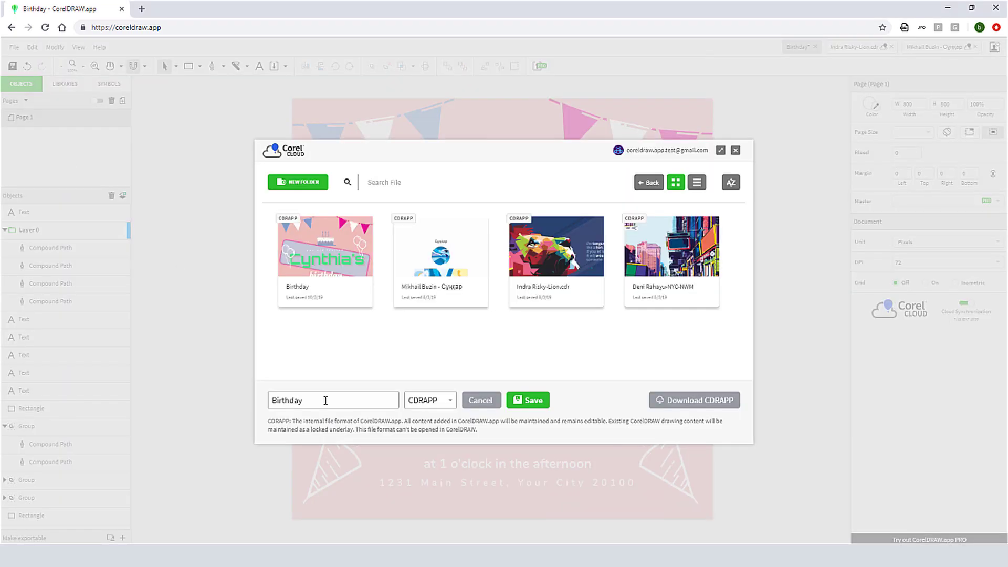
{"action": "left_click", "coordinate": [450, 402]}
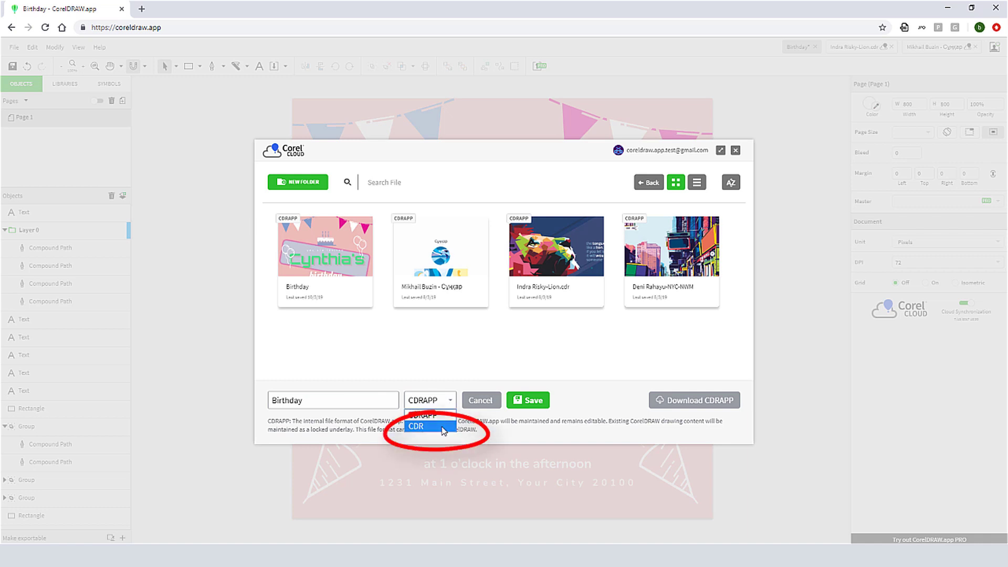
{"action": "left_click", "coordinate": [442, 391]}
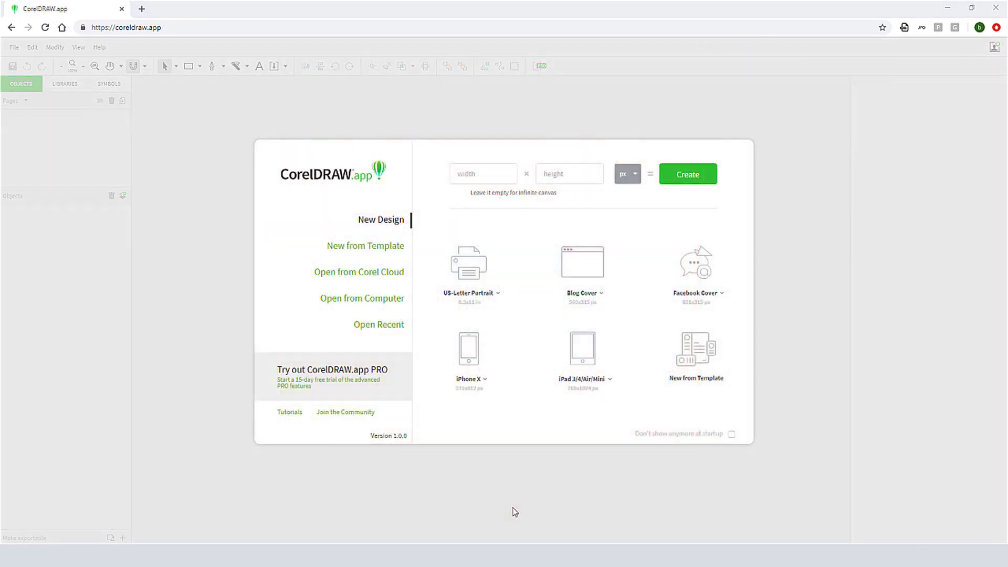
Open the Announcement.cdr file from the computer
{"action": "left_click", "coordinate": [384, 307]}
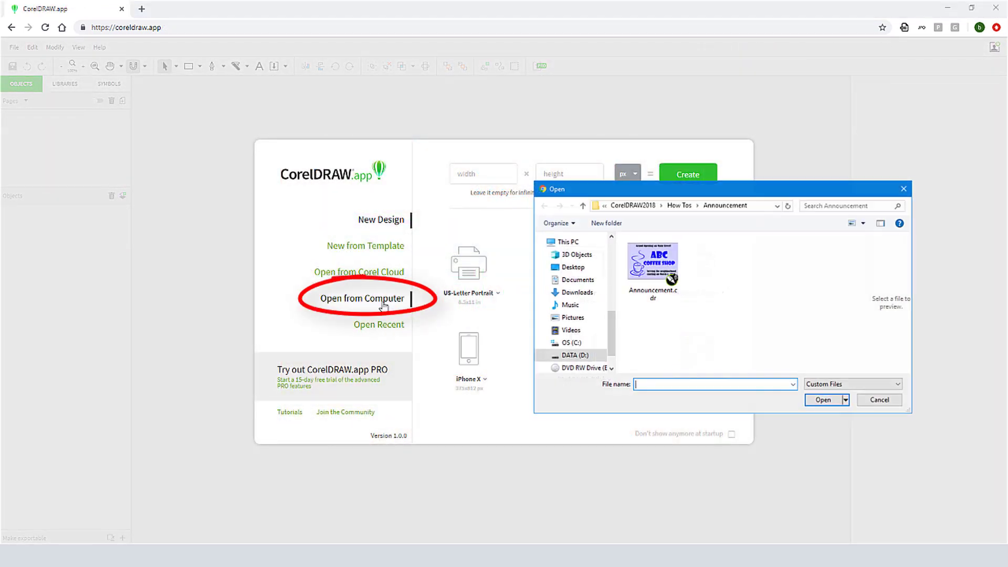
{"action": "double_click", "coordinate": [643, 264]}
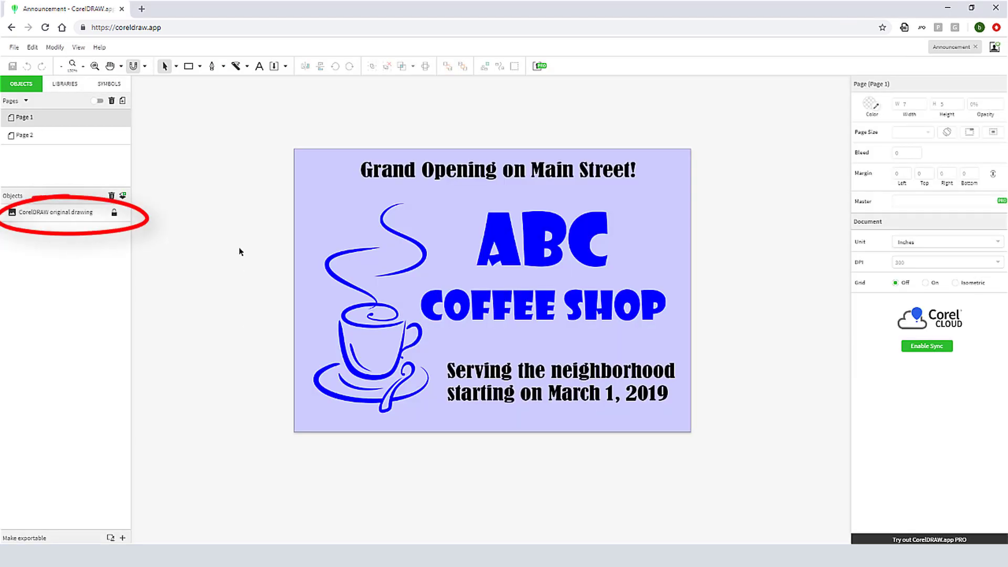
Draw a five-pointed star in the announcement's upper-left corner and rotate it to about -42.3°
{"action": "left_click", "coordinate": [199, 67]}
{"action": "left_click", "coordinate": [218, 157]}
{"action": "left_click_drag", "start_coordinate": [309, 161], "coordinate": [338, 183]}
{"action": "left_click_drag", "start_coordinate": [307, 162], "coordinate": [329, 183]}
{"action": "left_click_drag", "start_coordinate": [360, 218], "coordinate": [350, 208]}
{"action": "left_click_drag", "start_coordinate": [323, 179], "coordinate": [329, 182]}
{"action": "left_click_drag", "start_coordinate": [328, 139], "coordinate": [356, 150]}
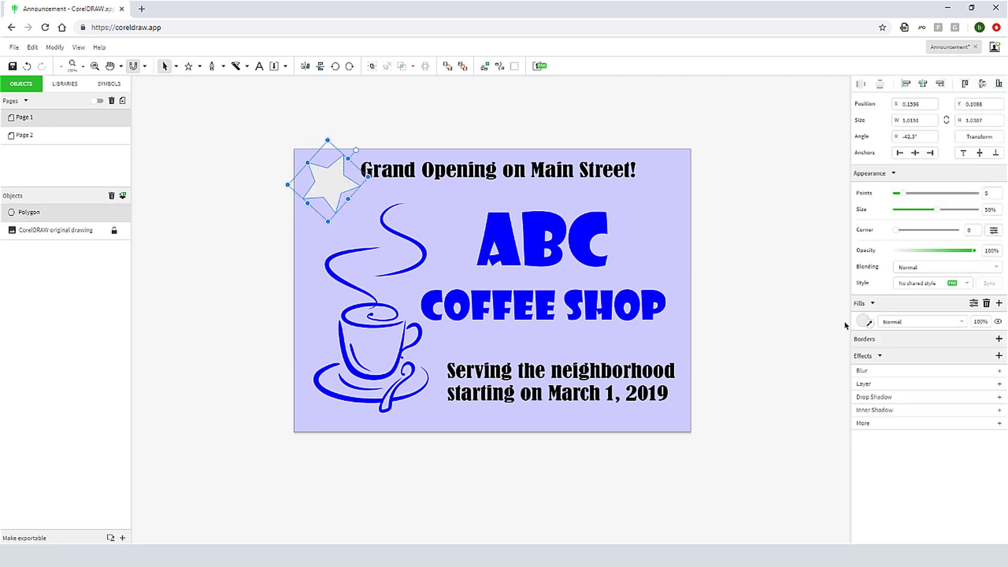
Fill the star with red, hex #EE1B1B
{"action": "left_click", "coordinate": [863, 321]}
{"action": "left_click", "coordinate": [974, 354]}
{"action": "left_click", "coordinate": [761, 305]}
Duplicate the red star and place the copy in the announcement's upper-right corner beside the headline
{"action": "left_click", "coordinate": [333, 185]}
{"action": "key", "text": "ctrl+d"}
{"action": "left_click_drag", "start_coordinate": [333, 185], "coordinate": [663, 187]}
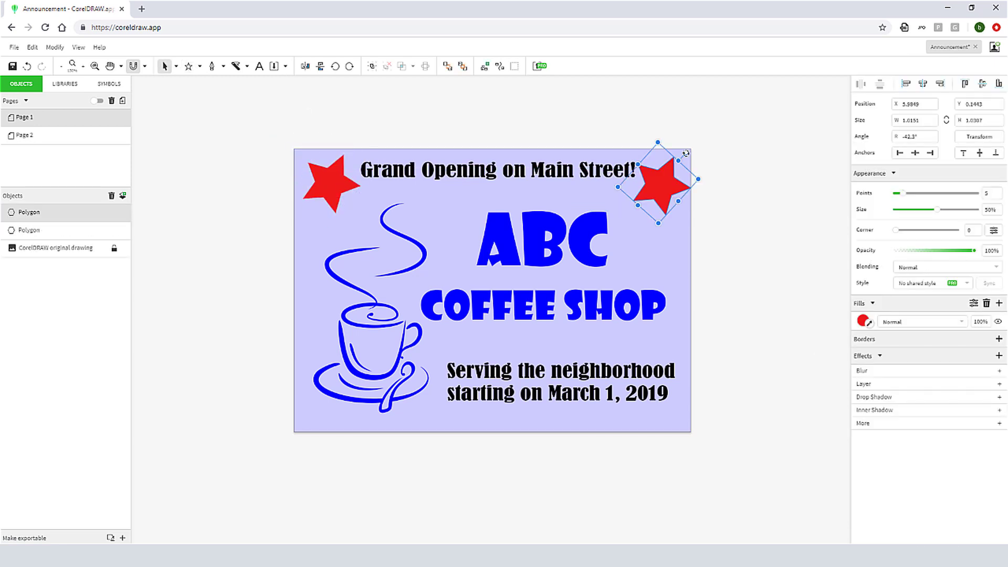
{"action": "left_click", "coordinate": [762, 179]}
Save the announcement as a CDR file named Announcement and download it to the computer
{"action": "left_click", "coordinate": [14, 47]}
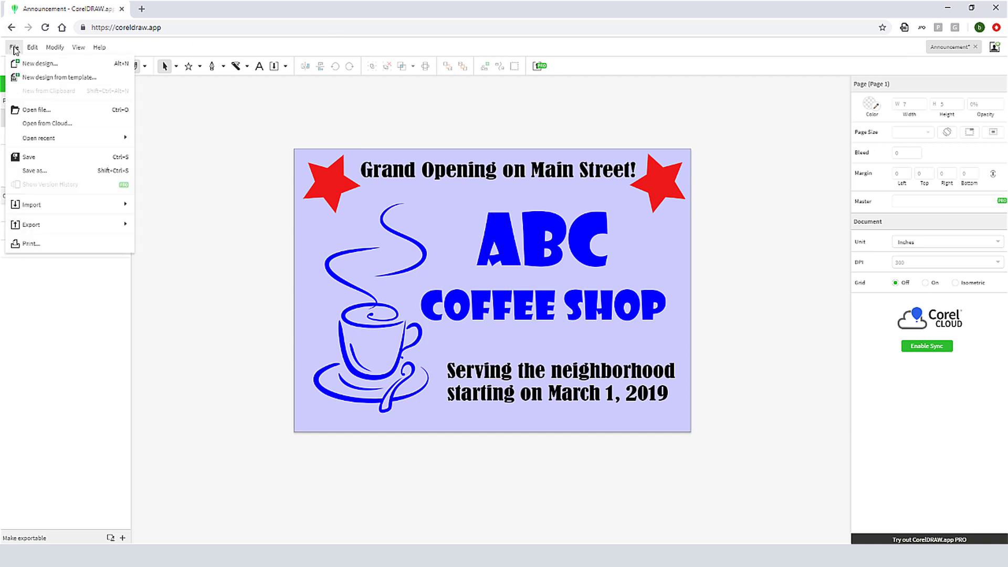
{"action": "left_click", "coordinate": [24, 171]}
{"action": "left_click", "coordinate": [448, 402]}
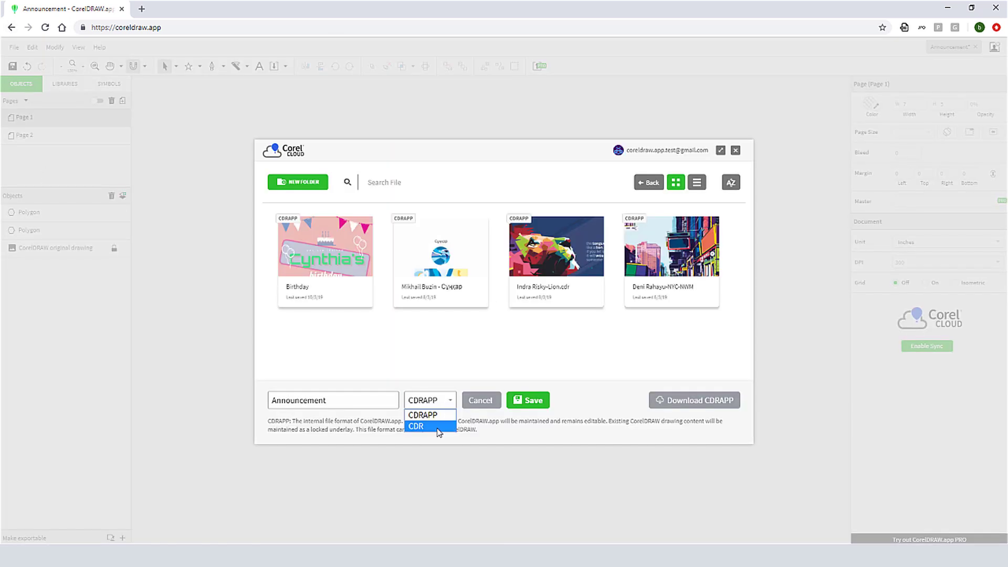
{"action": "left_click", "coordinate": [437, 427]}
{"action": "left_click", "coordinate": [702, 400]}
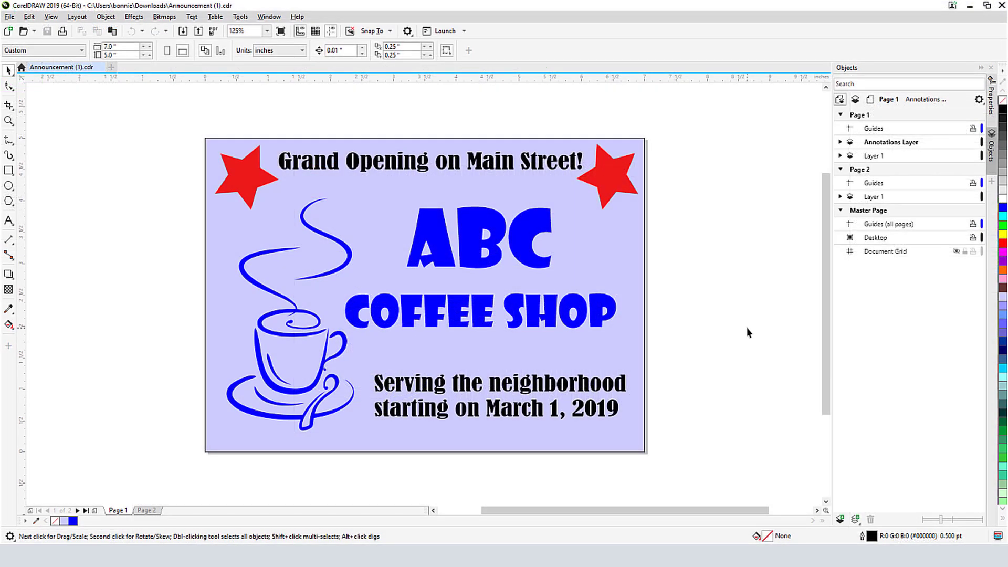
Switch to desktop CorelDRAW 2019 and inspect the star polygons in the downloaded announcement by selecting them
{"action": "left_click", "coordinate": [619, 189]}
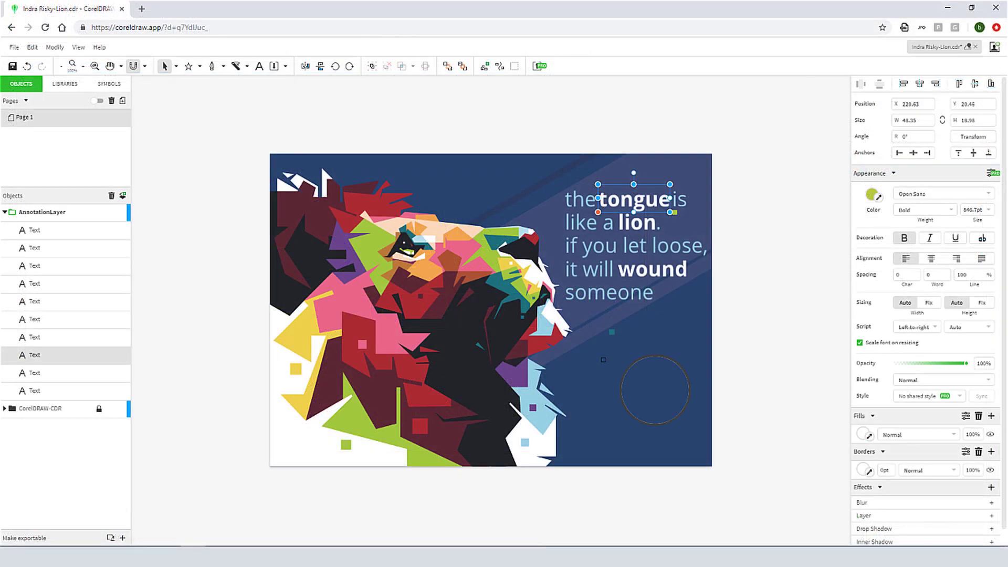
{"action": "left_click", "coordinate": [482, 263]}
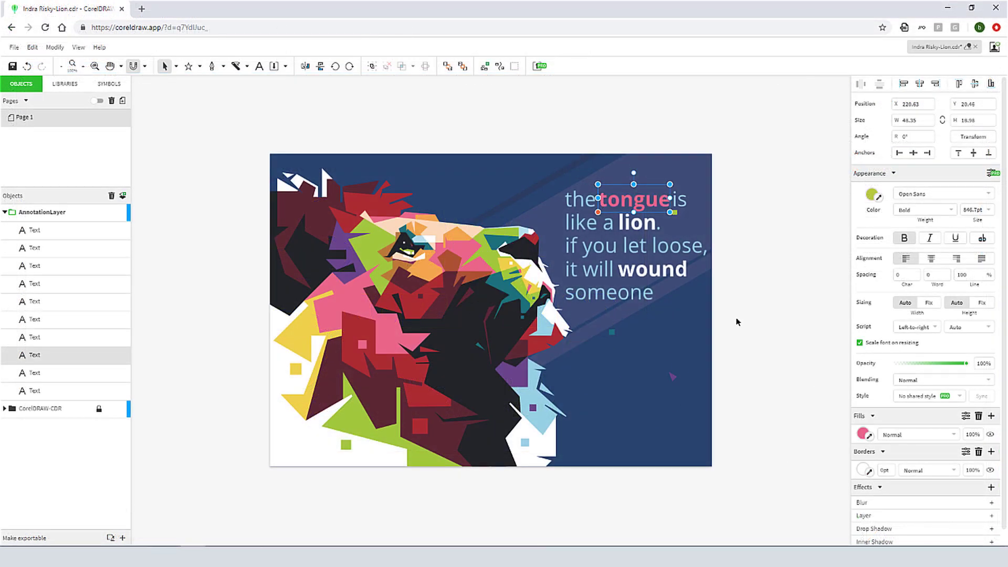
Colour the word "lion" in the poster's quote with the yellow sampled from the lion artwork
{"action": "left_click", "coordinate": [736, 321]}
{"action": "left_click", "coordinate": [636, 223]}
{"action": "left_click", "coordinate": [869, 436]}
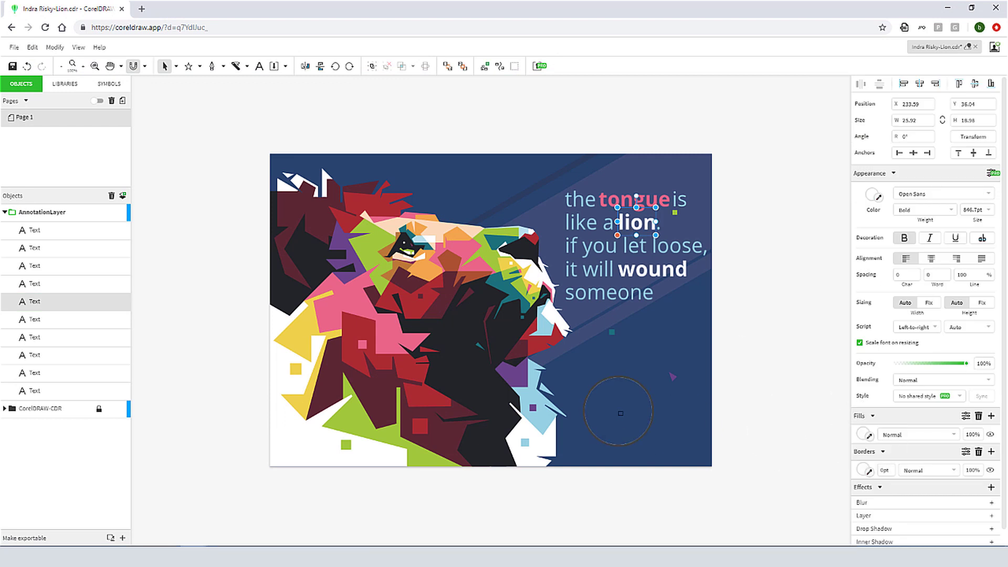
{"action": "left_click", "coordinate": [292, 334]}
{"action": "left_click", "coordinate": [616, 345]}
Colour the word "wound" in the quote with the green sampled from the lion artwork
{"action": "left_click", "coordinate": [684, 277]}
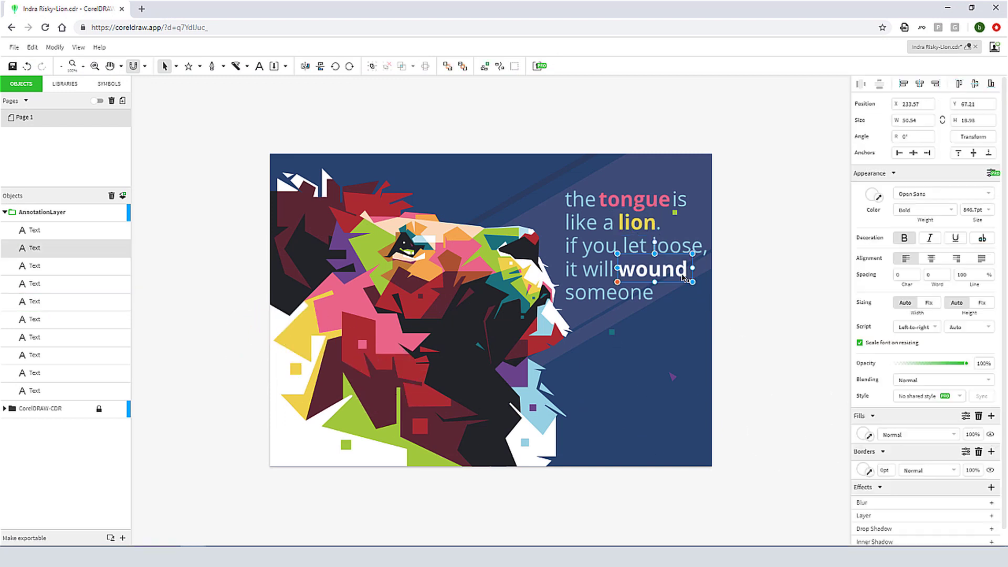
{"action": "left_click", "coordinate": [869, 437]}
{"action": "left_click", "coordinate": [348, 422]}
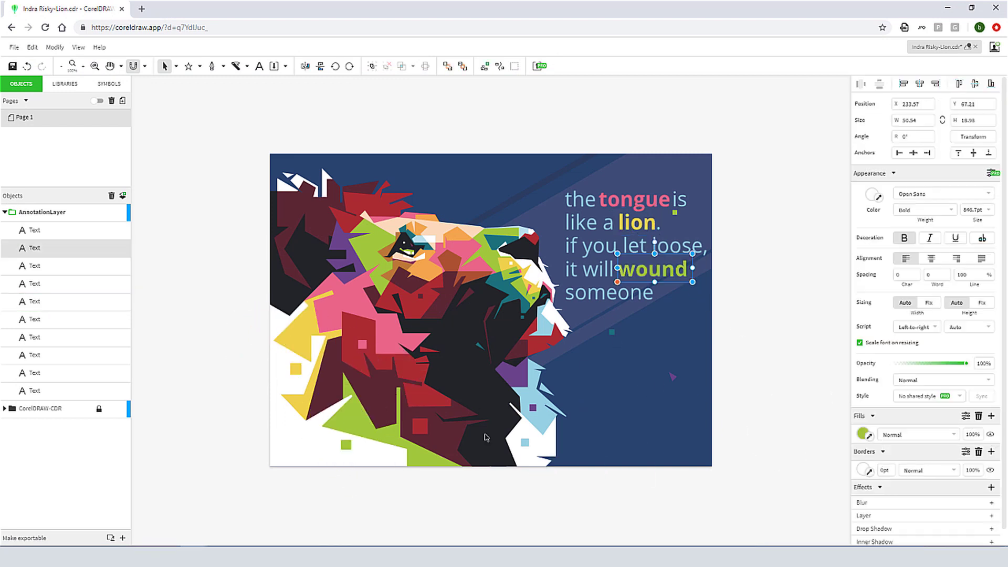
{"action": "left_click", "coordinate": [771, 362]}
Select all the text objects of the quote on the lion poster together
{"action": "left_click_drag", "start_coordinate": [533, 136], "coordinate": [740, 342]}
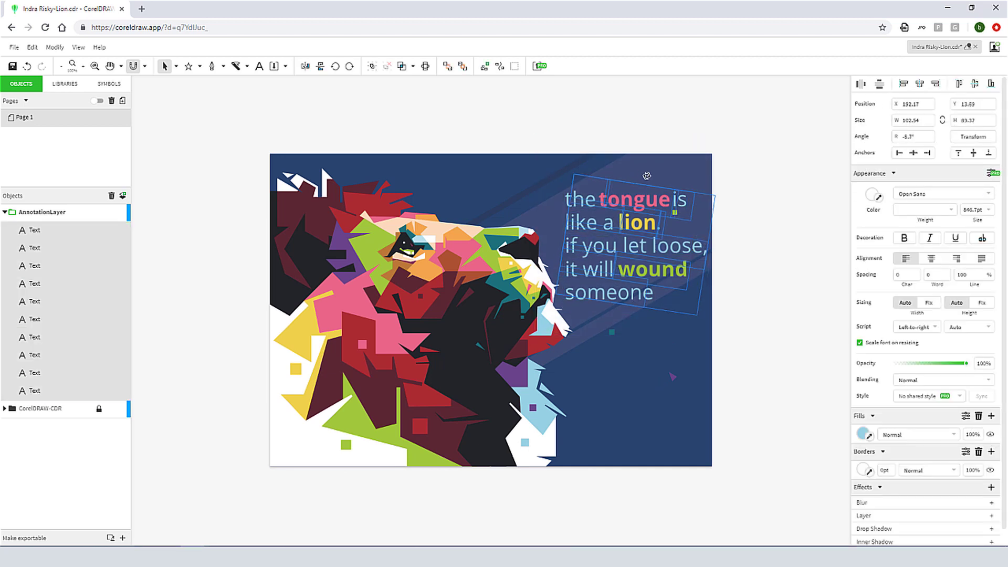